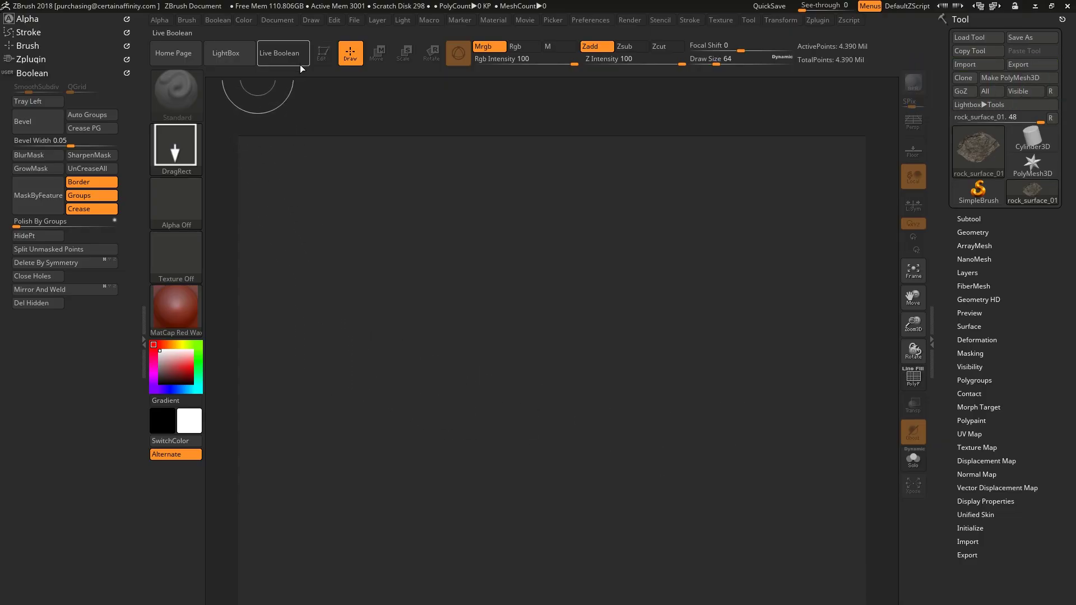
Step: Turn off the document's proportion constraint and resize the document to 2048 by 2048
click(281, 21)
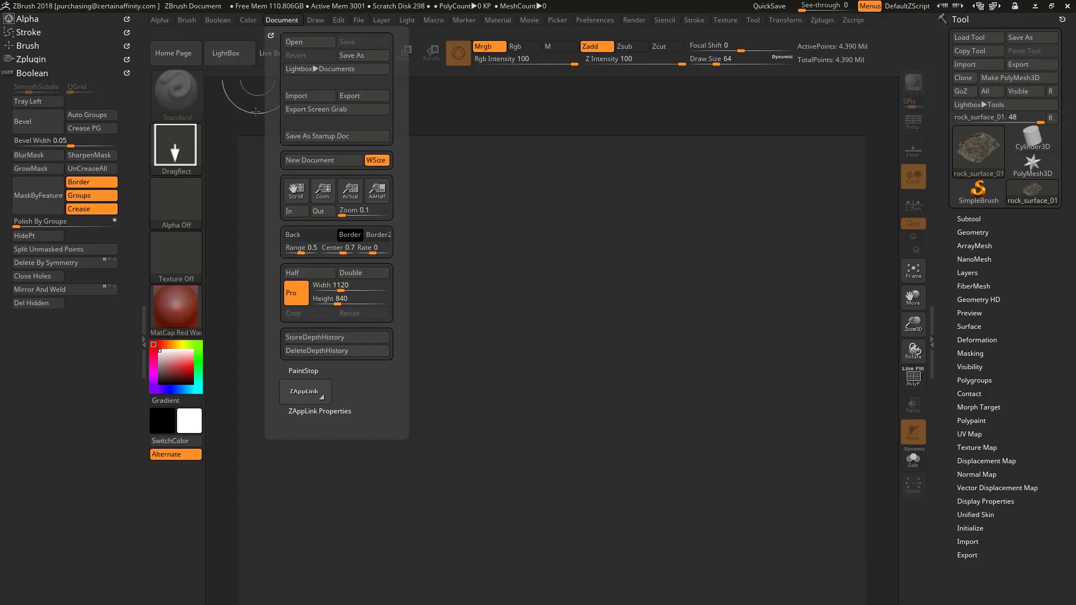
click(277, 22)
click(331, 285)
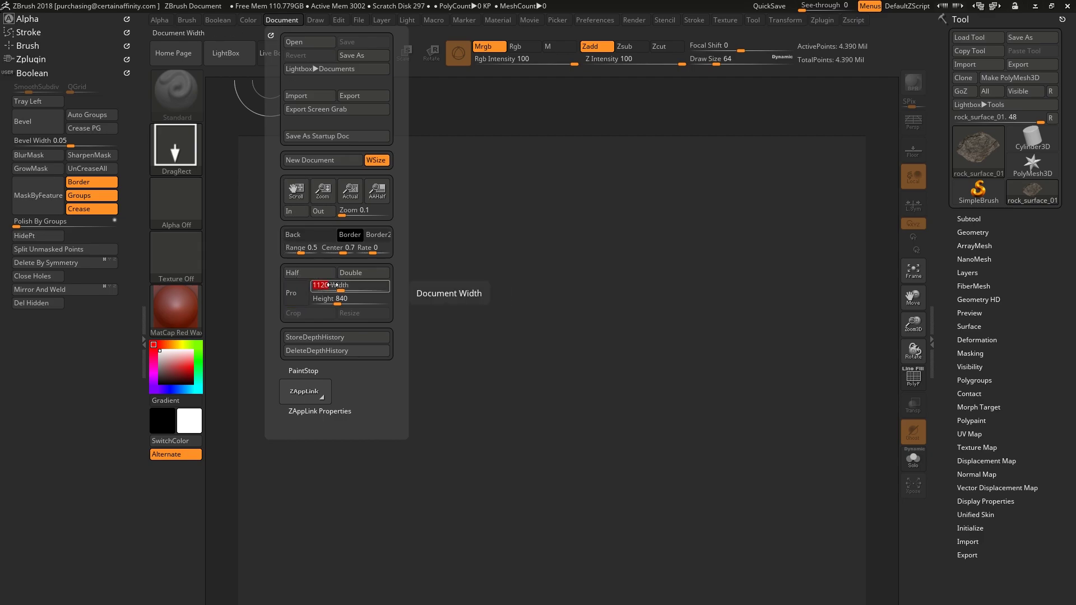
text(20)
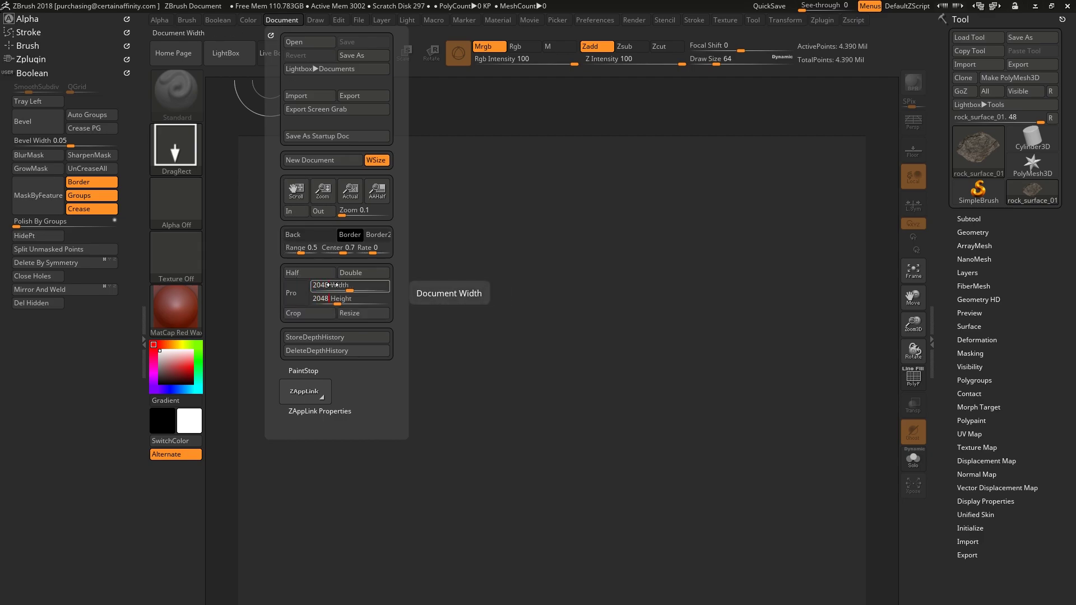
key(Return)
click(349, 312)
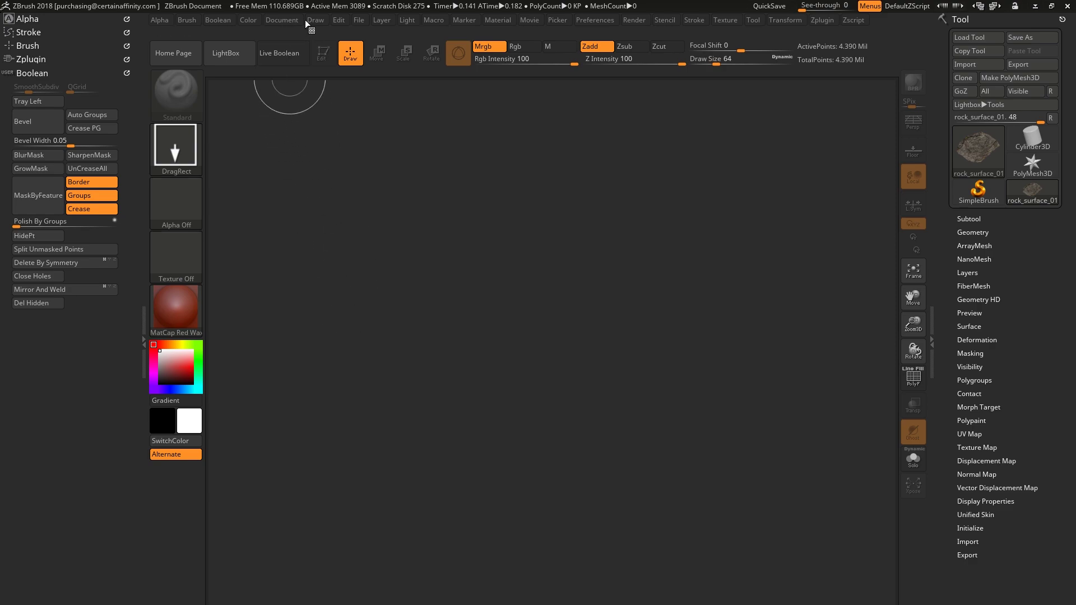
click(280, 22)
click(305, 209)
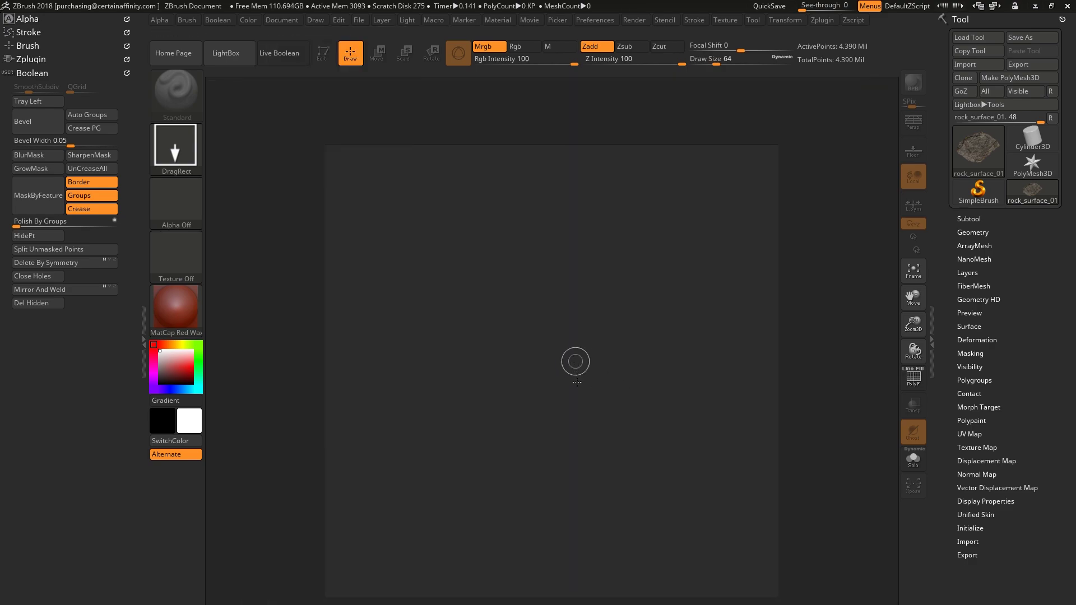
Step: Draw the rock_surface_01 tool on the canvas in Edit mode and turn off its texture map
drag(578, 431, 587, 573)
key(t)
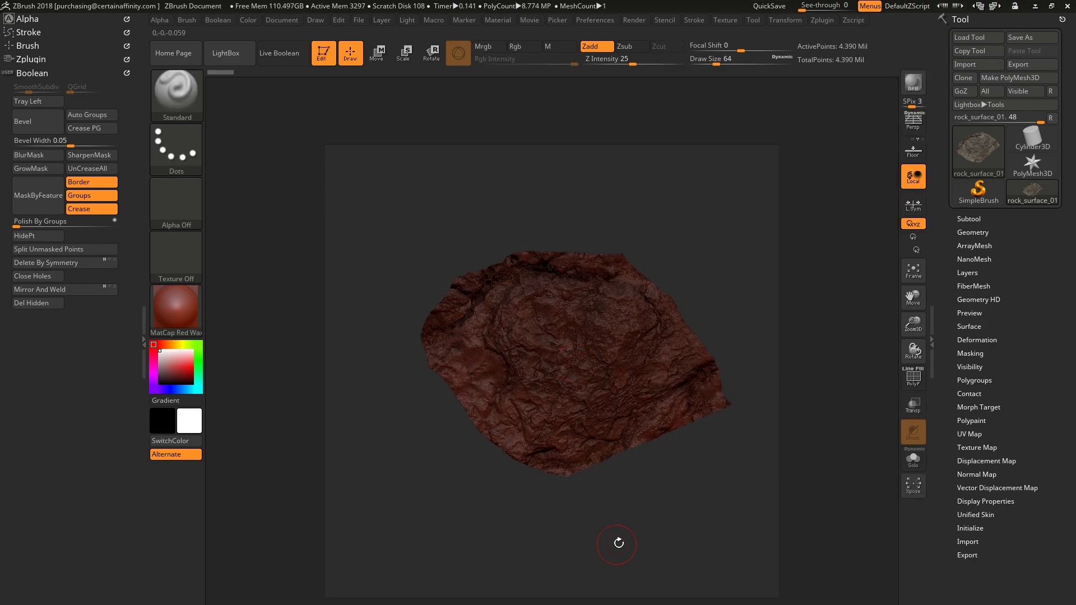
click(976, 449)
click(1024, 459)
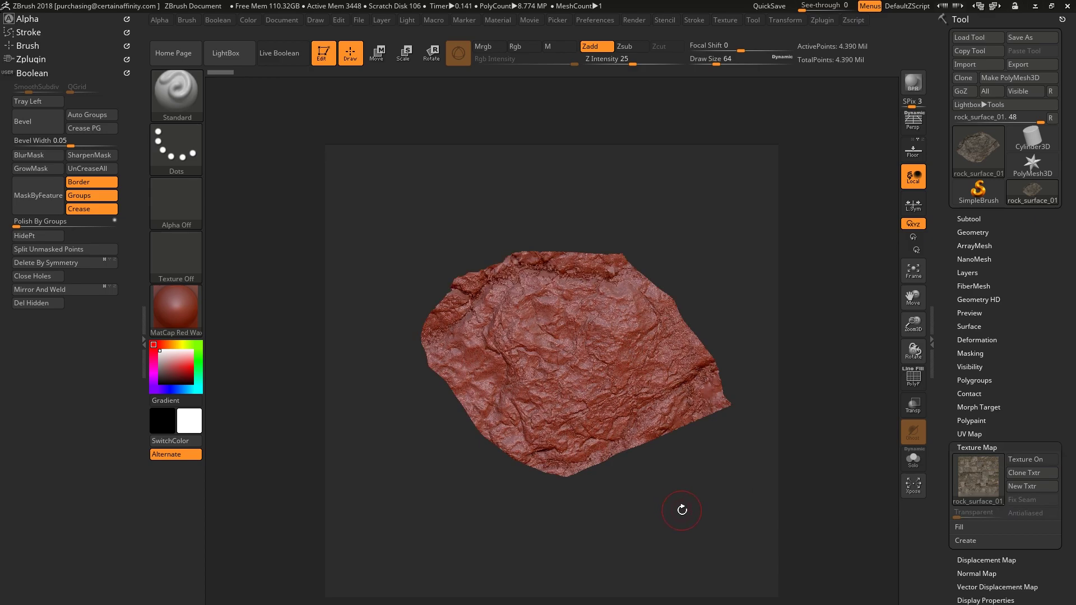
drag(674, 471, 676, 500)
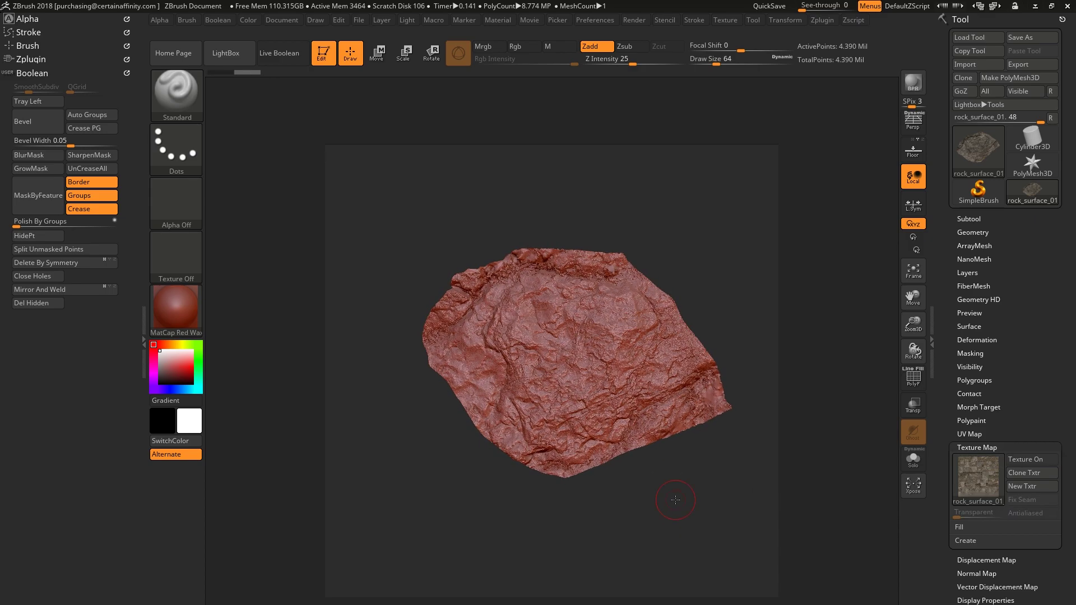
Step: Load the MatCap normal material from the LightBox material library onto the rock
key(comma)
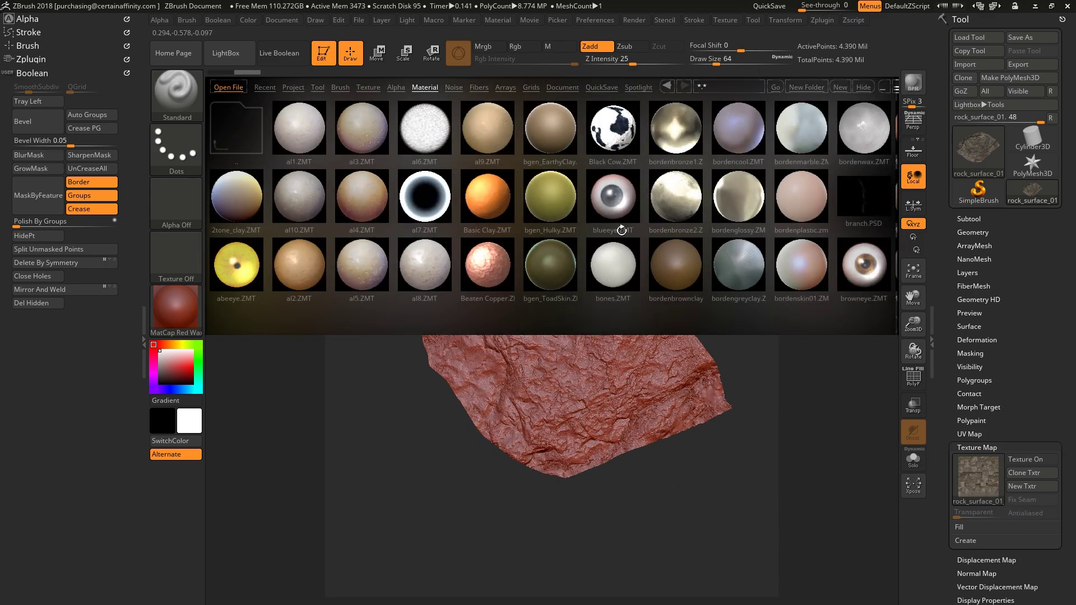
drag(731, 210, 492, 223)
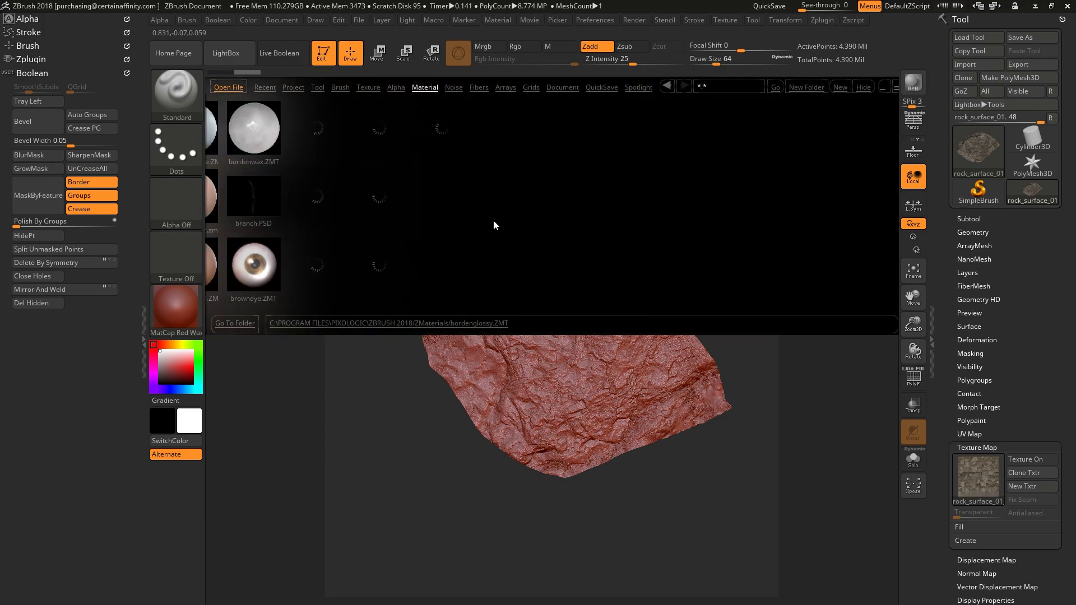
drag(605, 213, 514, 218)
drag(671, 213, 530, 211)
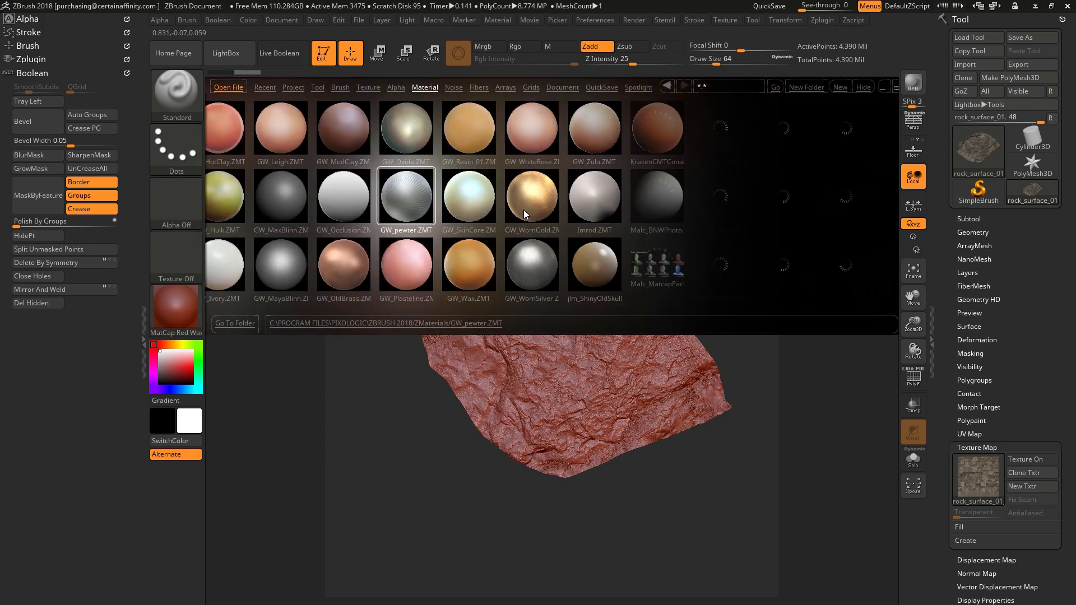
drag(661, 211, 502, 209)
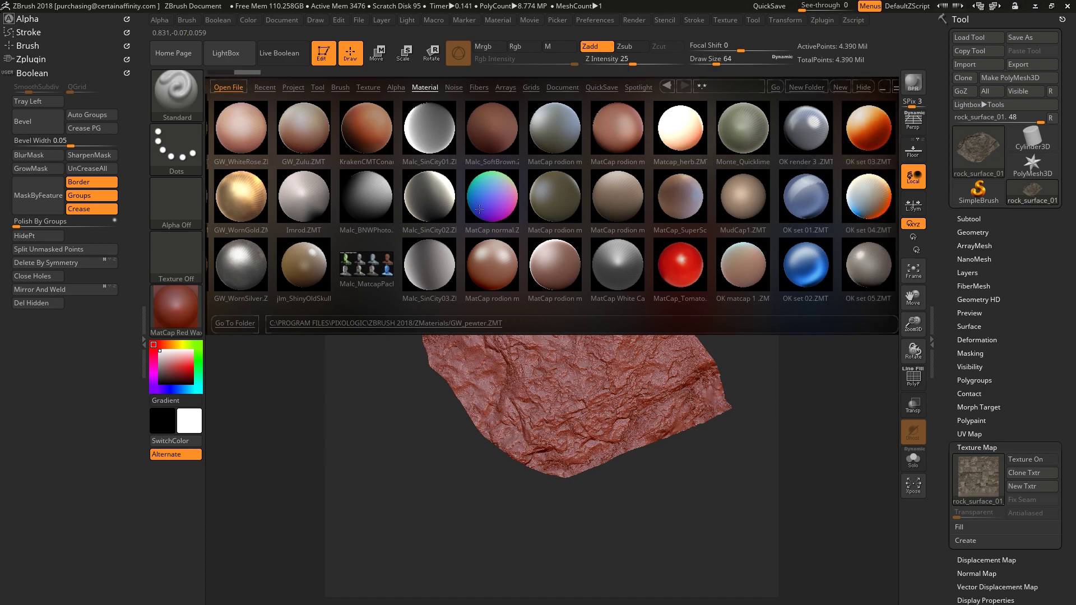
double_click(502, 209)
key(comma)
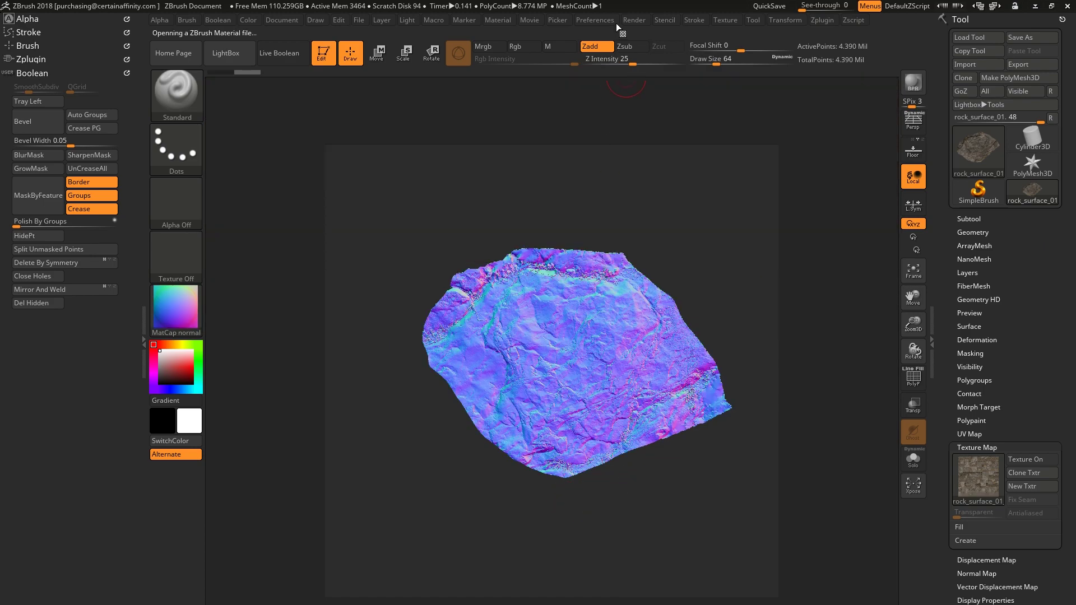
Step: Examine the Details setting in the render properties
click(628, 21)
click(675, 118)
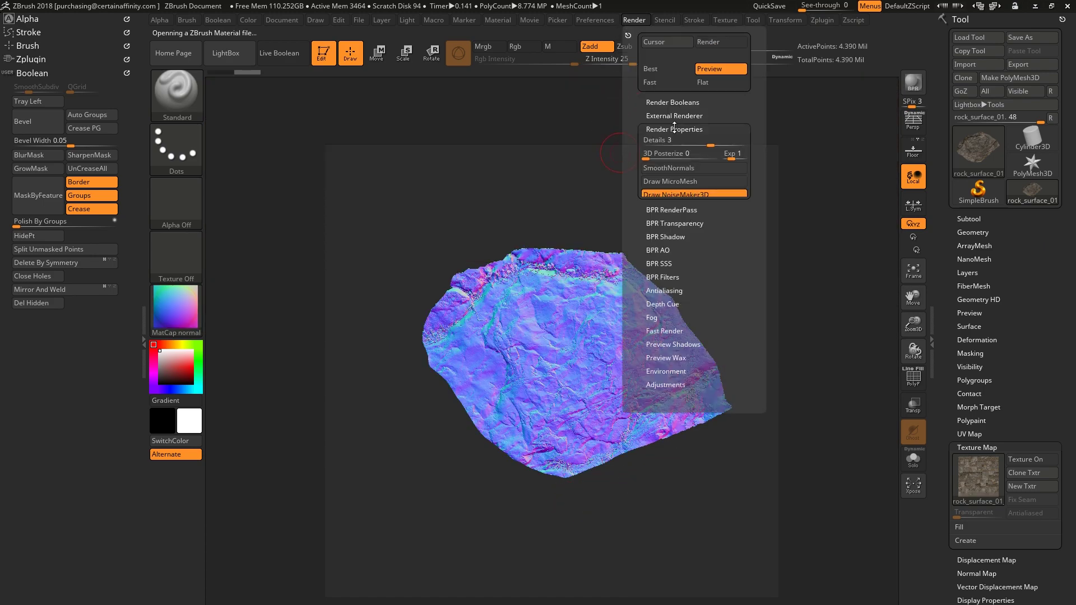
click(669, 144)
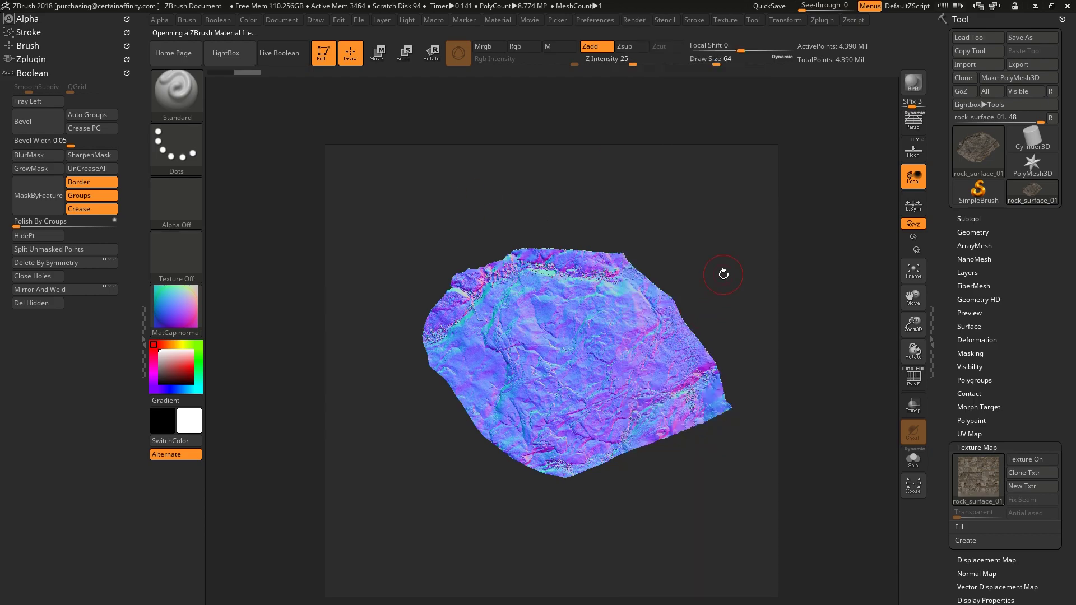
Step: Frame, enlarge and orient the rock scan so its surface fills the whole square document
click(908, 279)
alt+drag(811, 311, 804, 338)
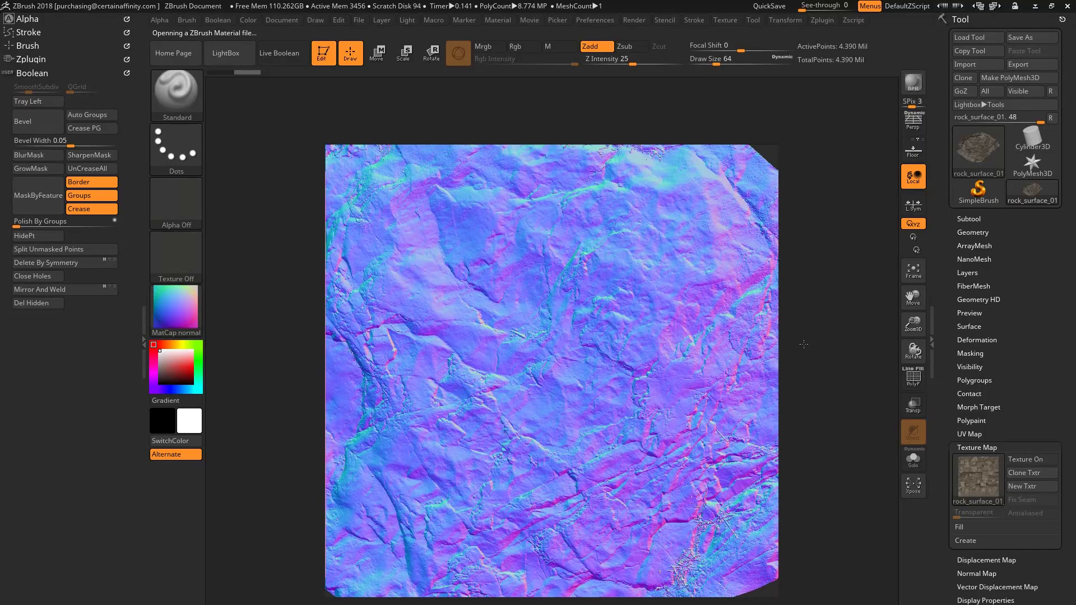
key(w)
mouse_move(586, 389)
mouse_down()
mouse_move(576, 412)
mouse_move(615, 406)
mouse_up()
key(q)
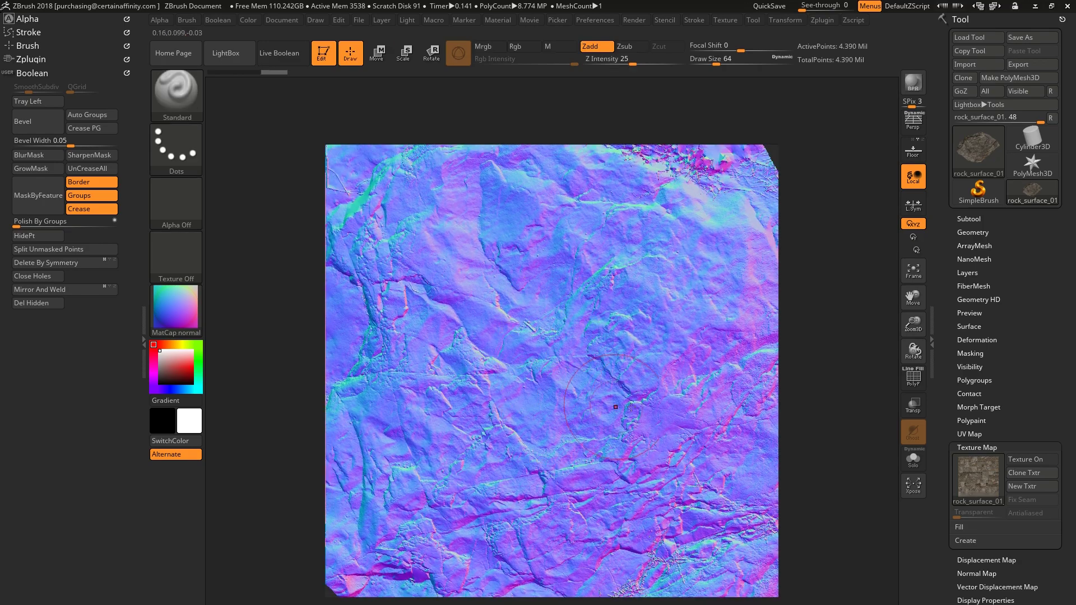
drag(851, 385, 827, 379)
key(ctrl+z)
key(ctrl+z)
key(ctrl+z)
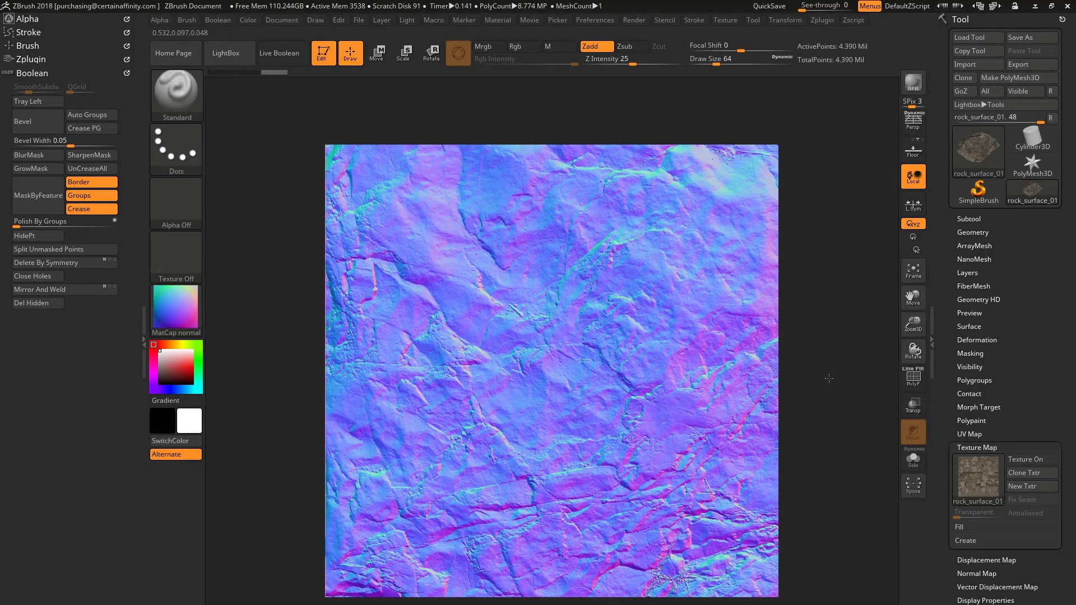
key(ctrl+z)
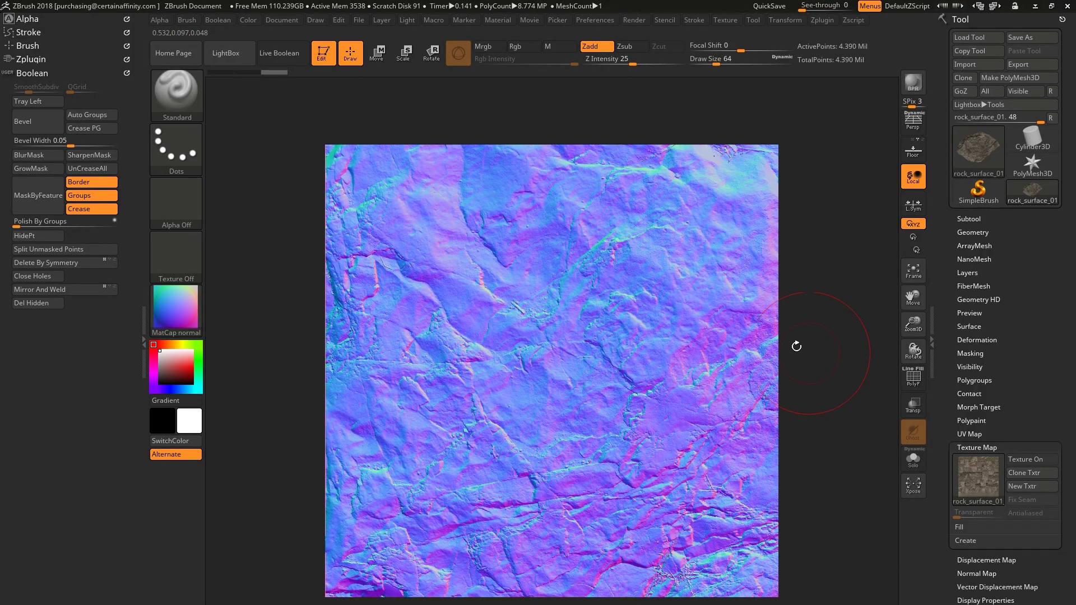
Step: Grab the document as a new alpha and also as a new texture
click(184, 207)
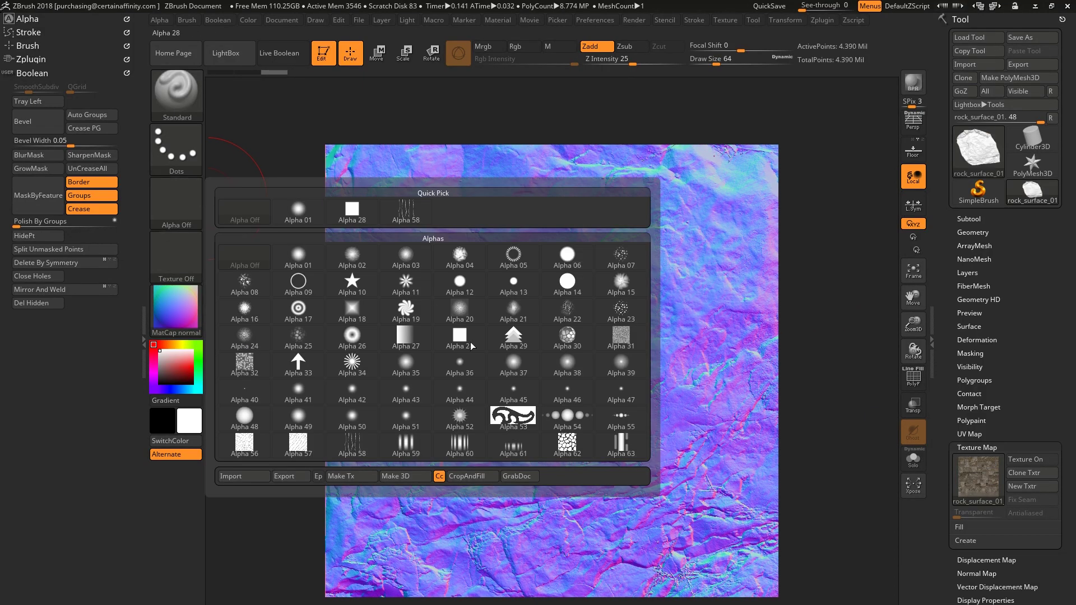
click(518, 476)
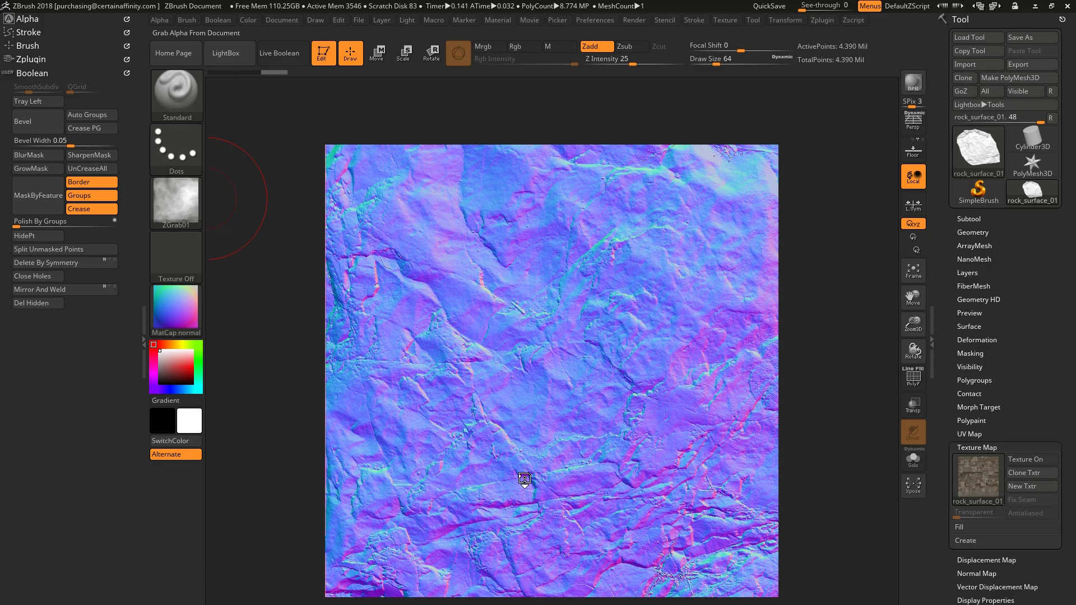
click(177, 265)
click(541, 450)
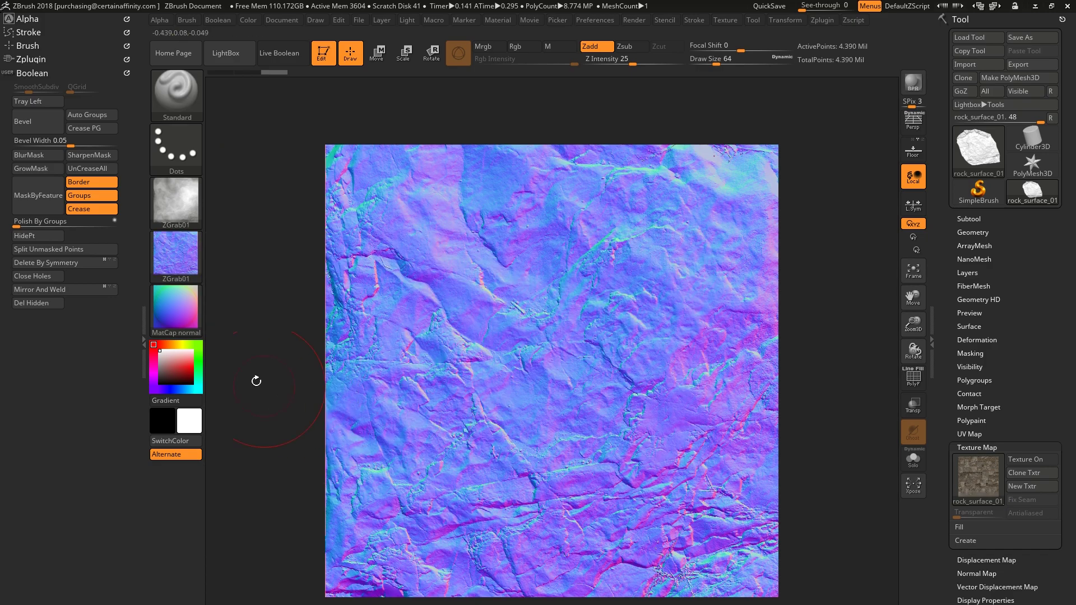
Step: Export the grabbed texture as ZGrab01.png in PNG format to the alpha folder on the Desktop
click(186, 258)
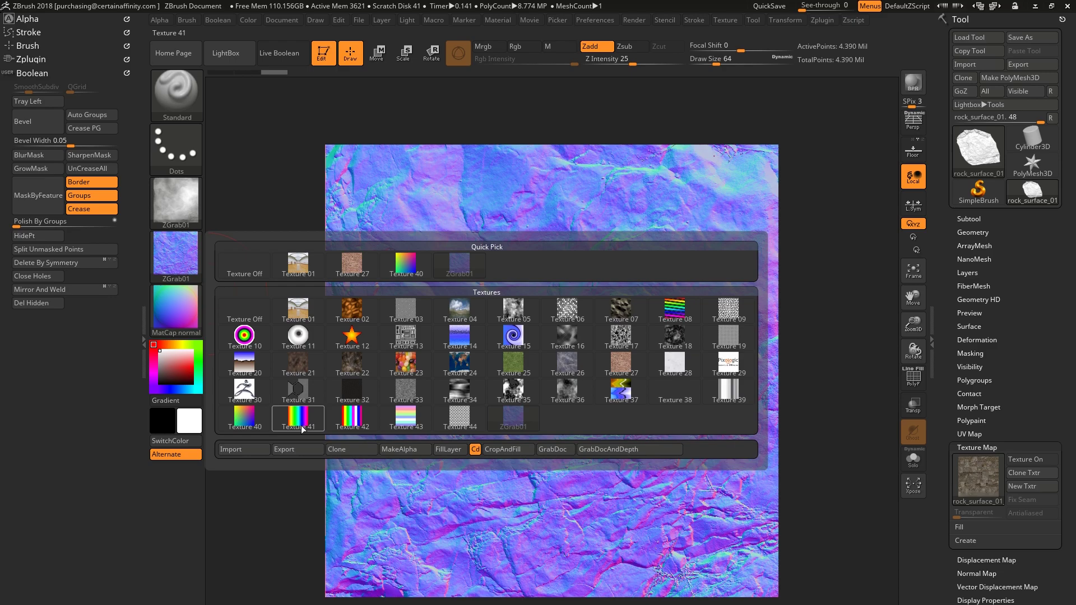
click(303, 450)
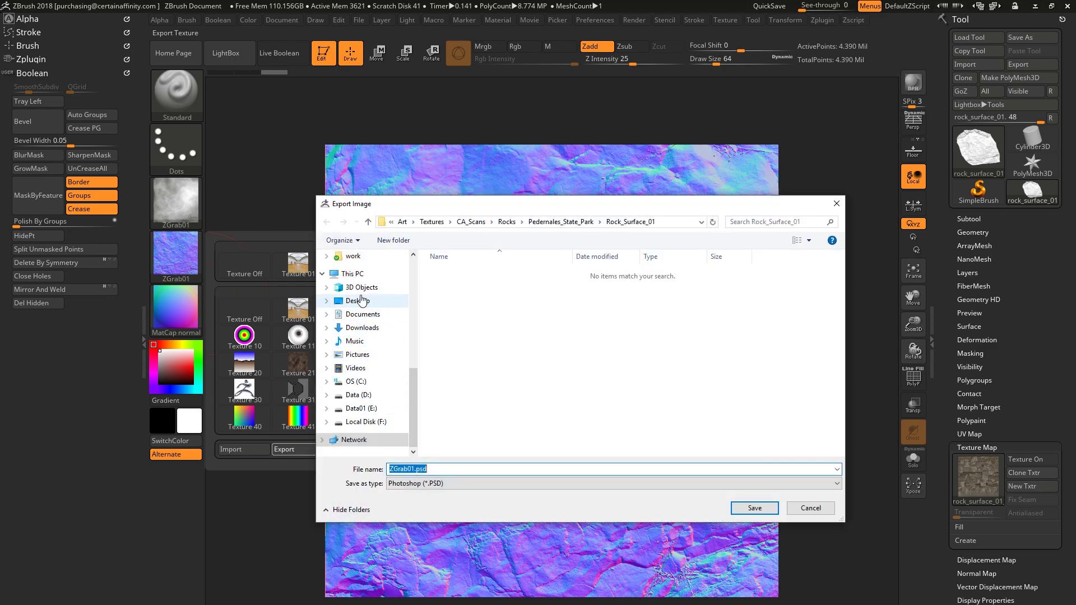
click(353, 301)
double_click(460, 301)
click(426, 483)
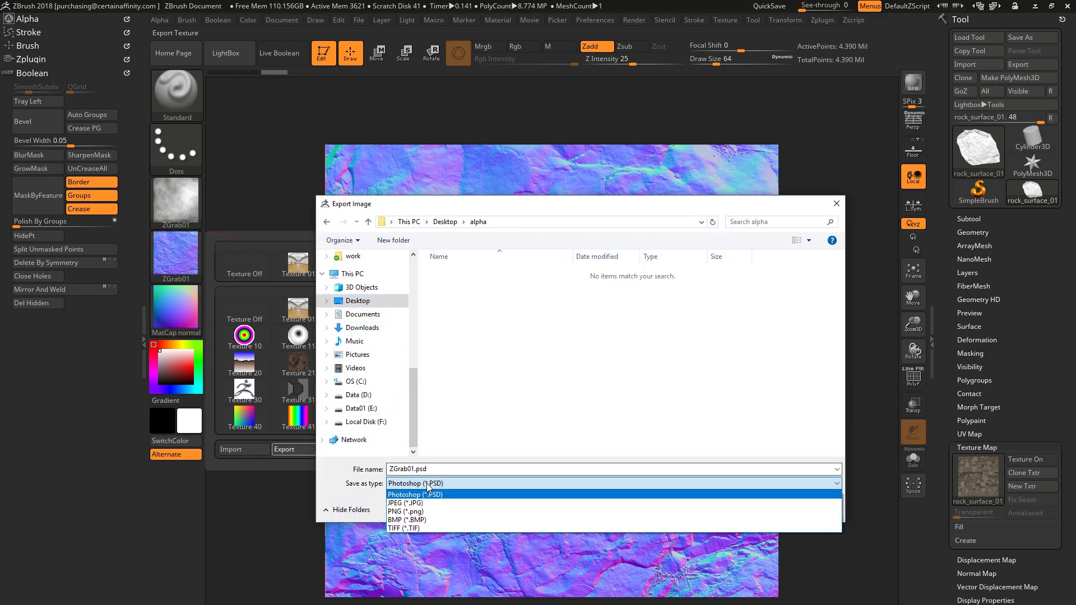
click(426, 509)
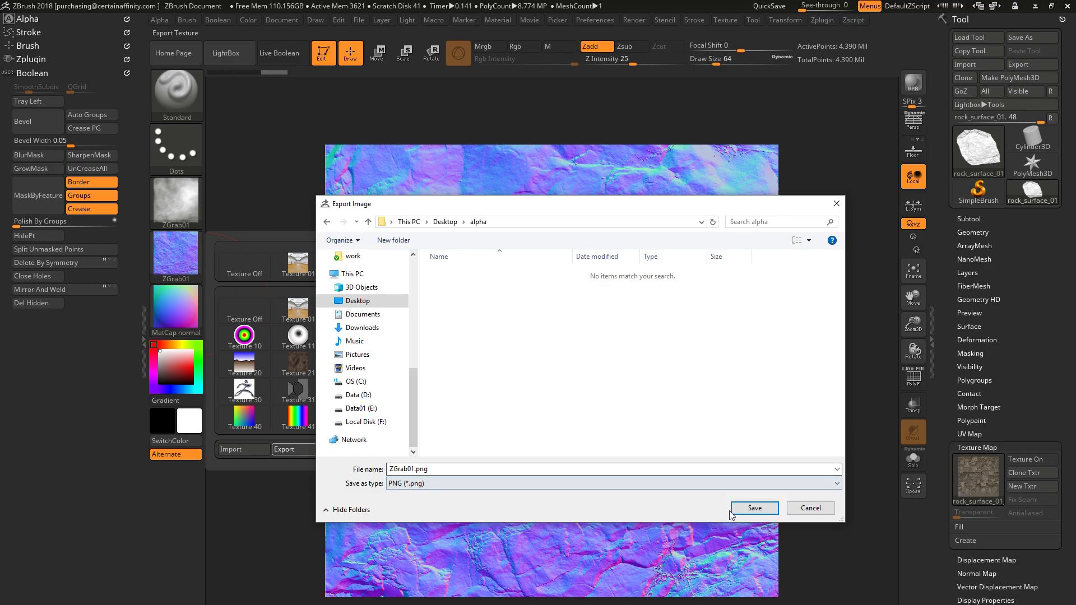
click(750, 508)
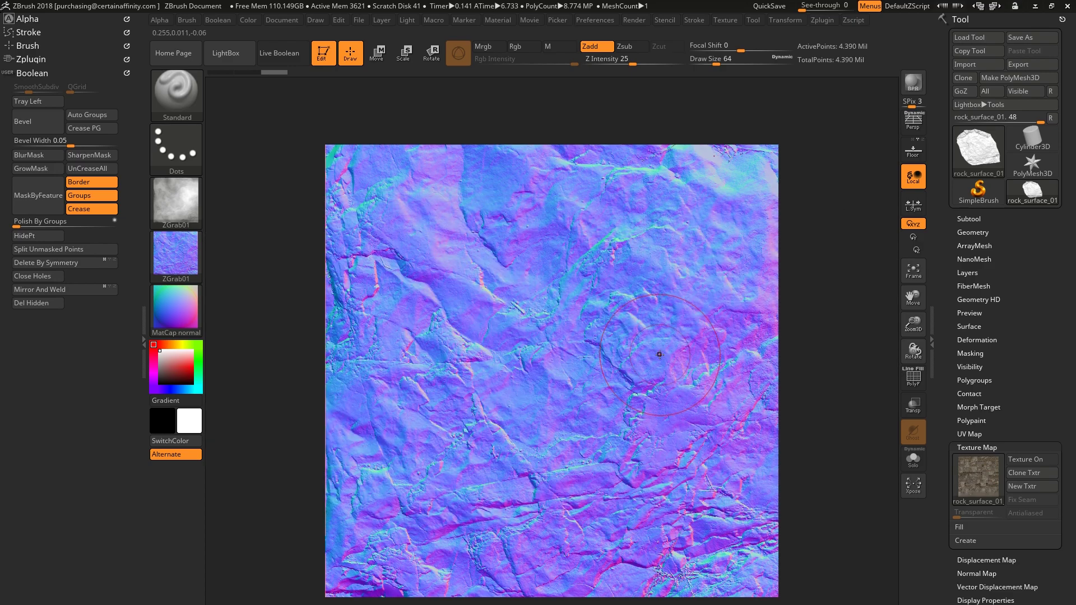
Step: Switch to Knald and load ZGrab01.png from the Desktop's alpha folder as the normal map
key(alt+Tab)
key(alt+Tab)
key(alt+Tab)
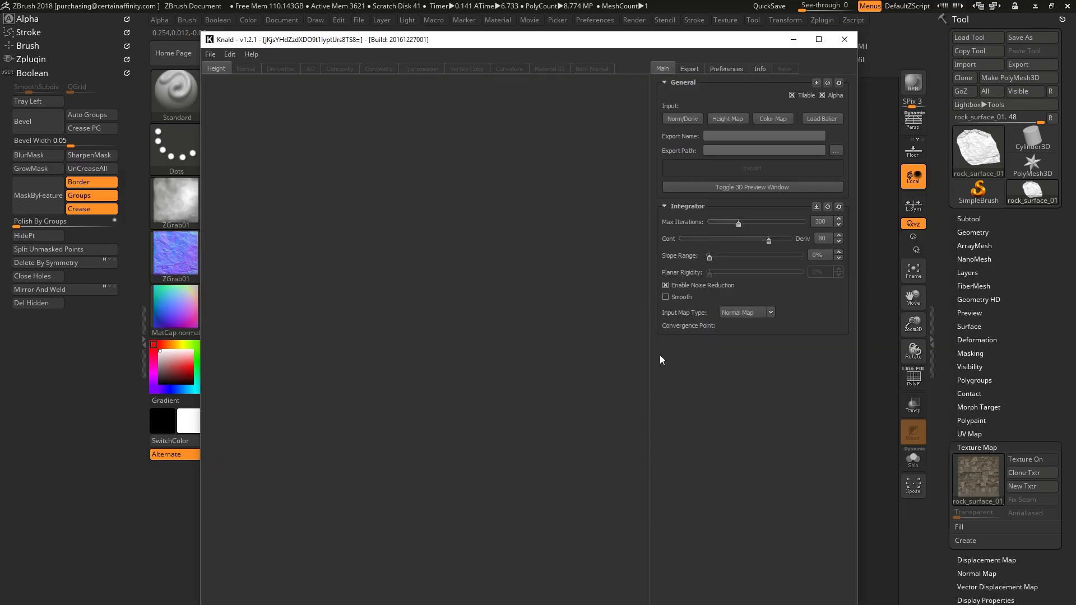
click(682, 117)
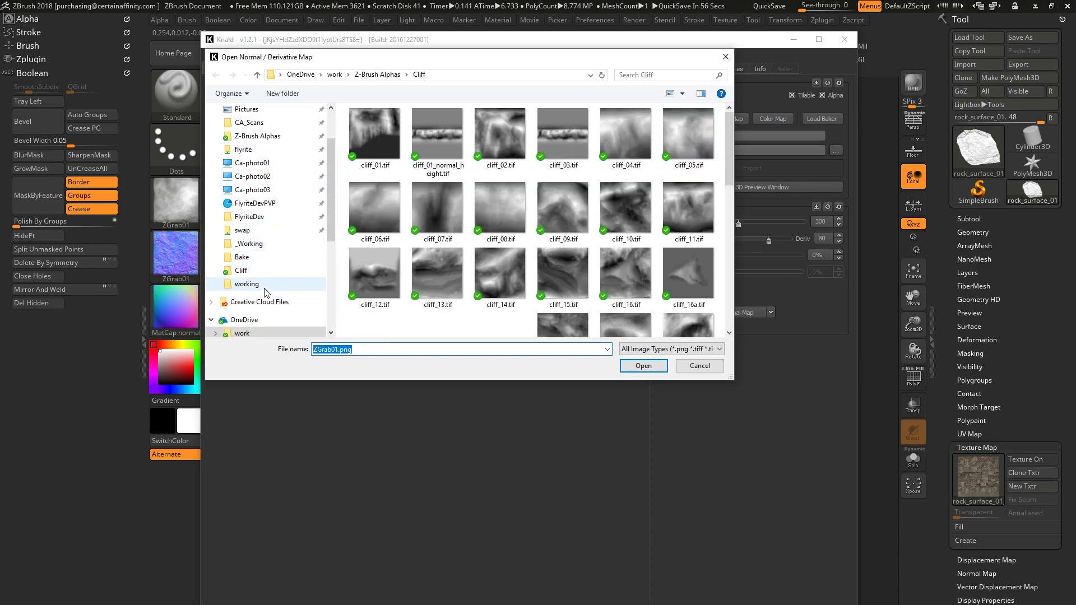
scroll(259, 153, up, 3)
click(247, 109)
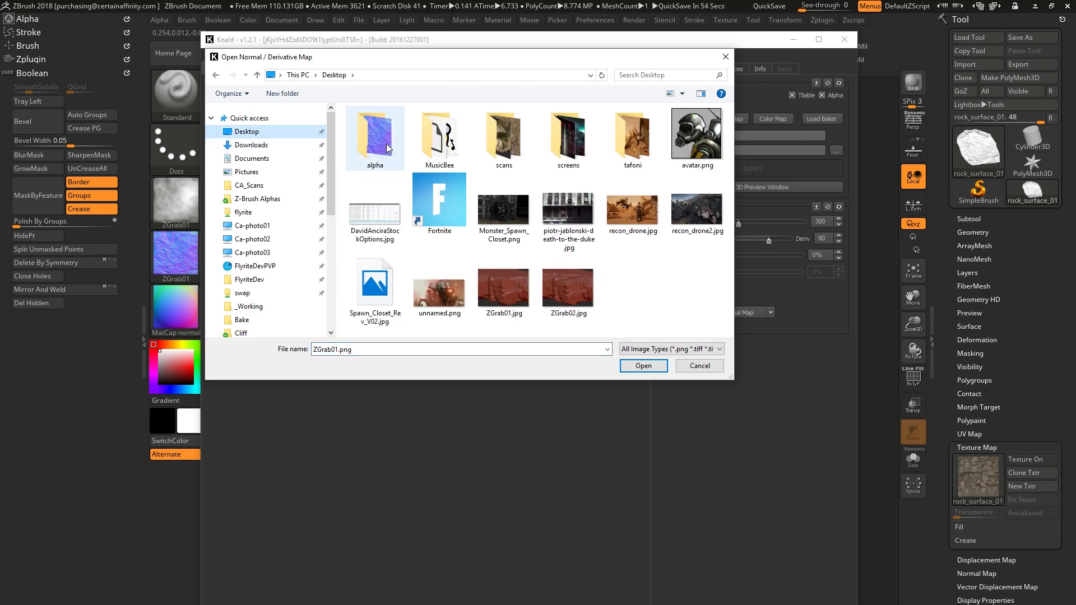
double_click(386, 143)
double_click(395, 146)
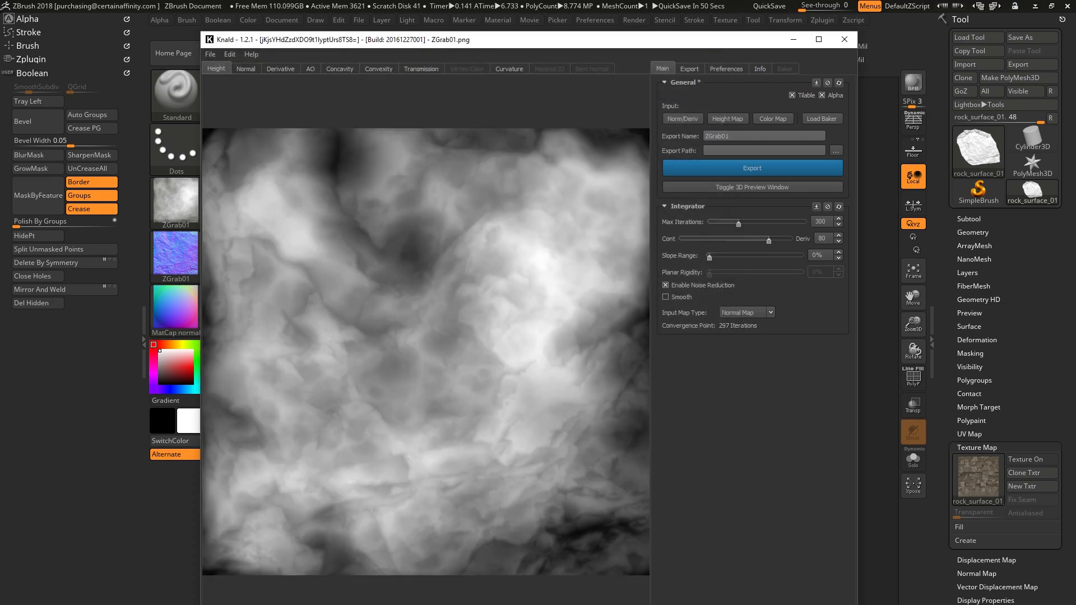
Step: Bring up the 3D preview window, change the preview mesh to a plane and rotate it to inspect the surface
drag(1075, 81, 671, 158)
drag(607, 40, 448, 24)
key(alt+Tab)
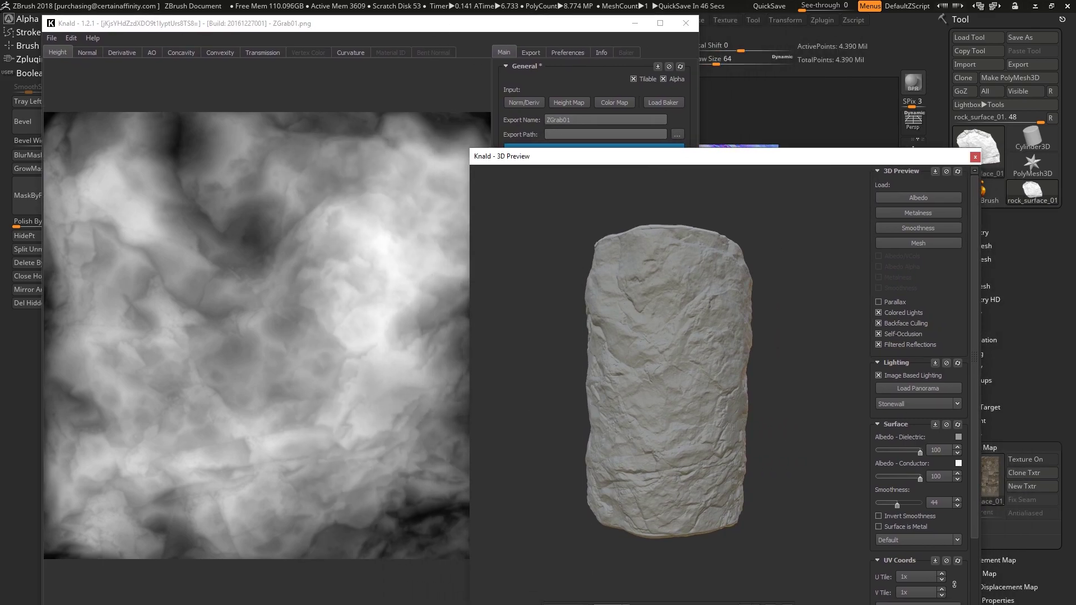
key(2)
drag(653, 423, 598, 355)
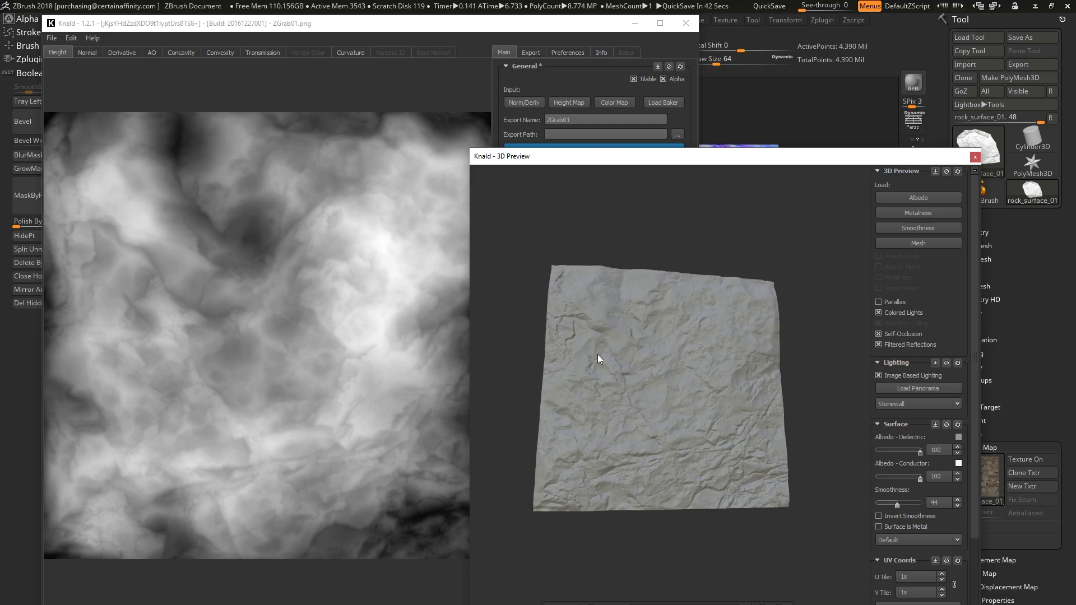
Step: Arrange the main window and the 3D preview side by side so the integrator settings stay accessible
click(512, 29)
drag(540, 155, 618, 141)
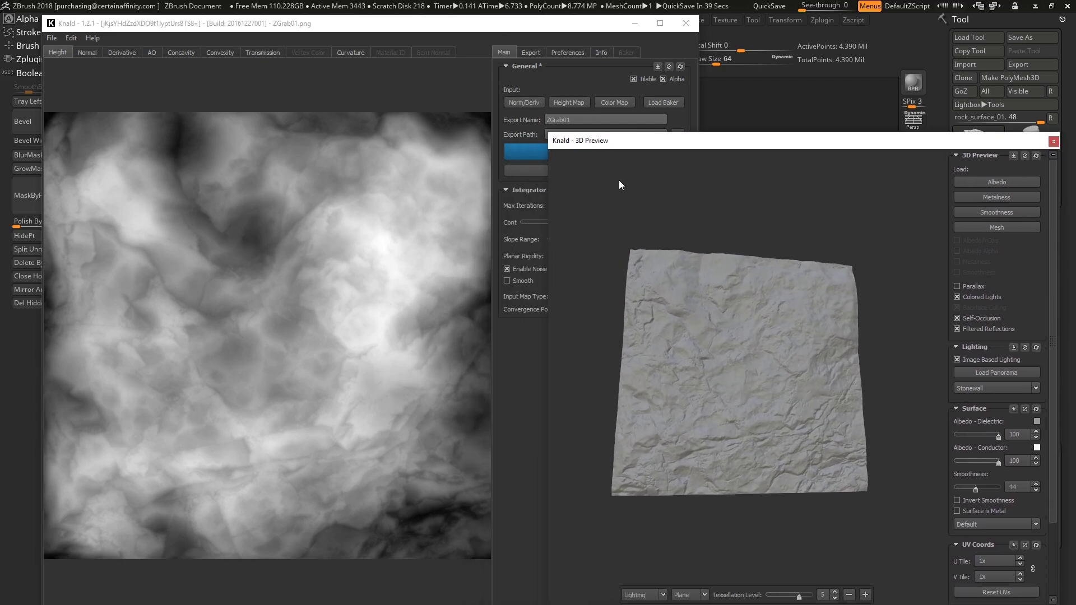
drag(548, 294, 675, 294)
drag(527, 28, 511, 28)
Step: Try the integrator's Cont–Deriv balance at 19 for comparison, and set it to 69
drag(593, 226, 527, 225)
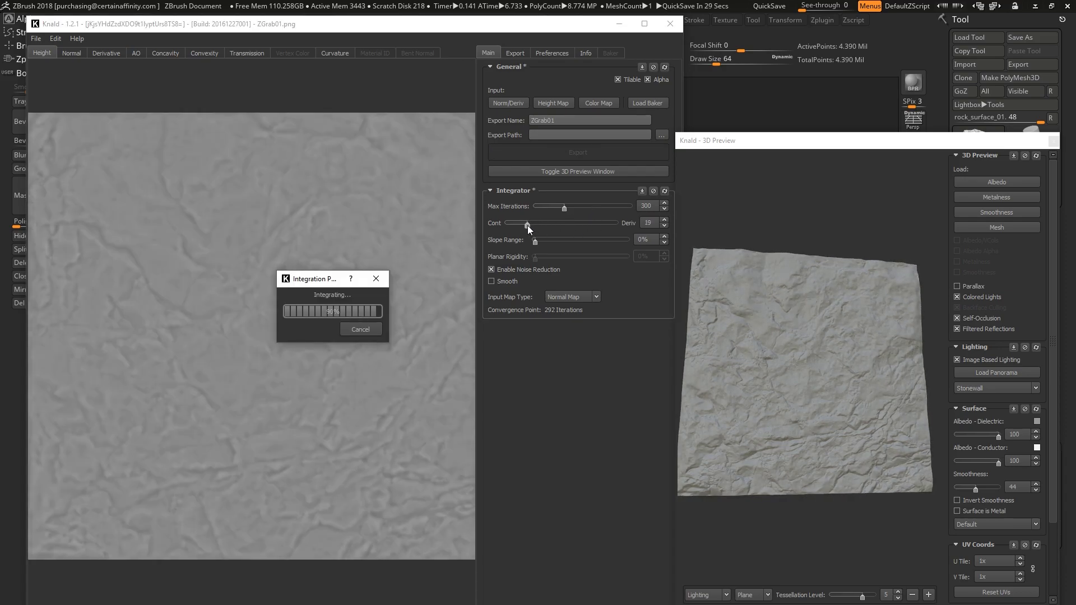
click(581, 225)
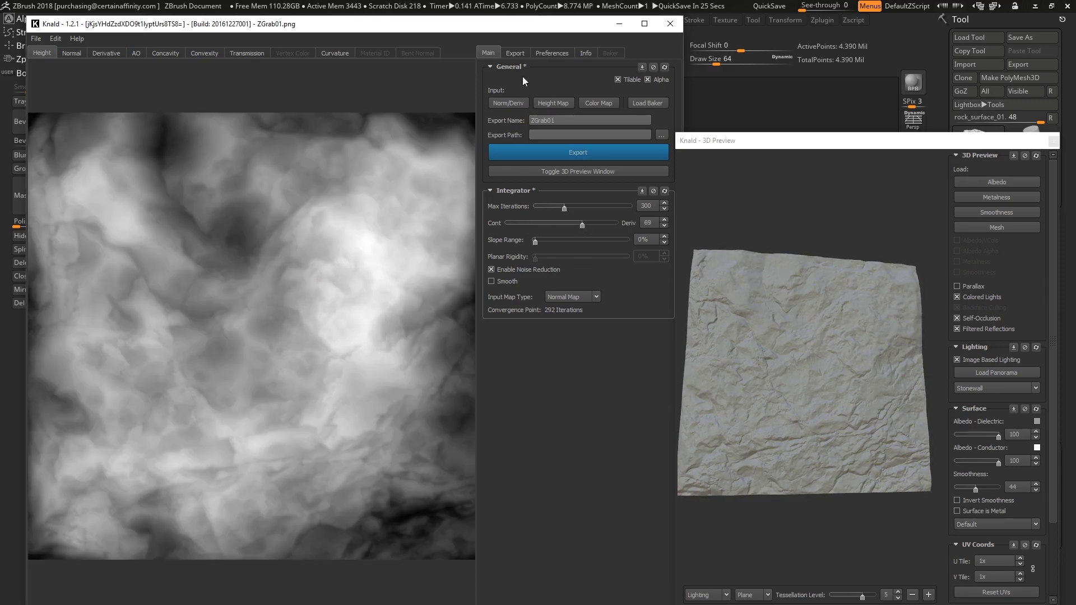
Step: Exclude every map except Height from the export settings, leaving Height as a 16-bit integer TIFF
click(515, 54)
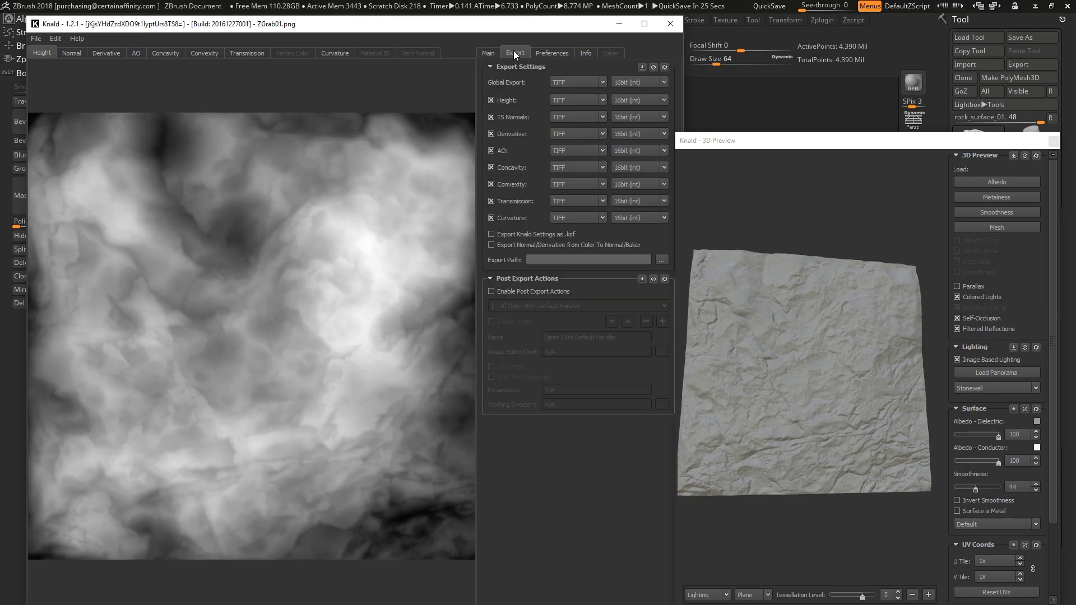
click(491, 118)
click(492, 150)
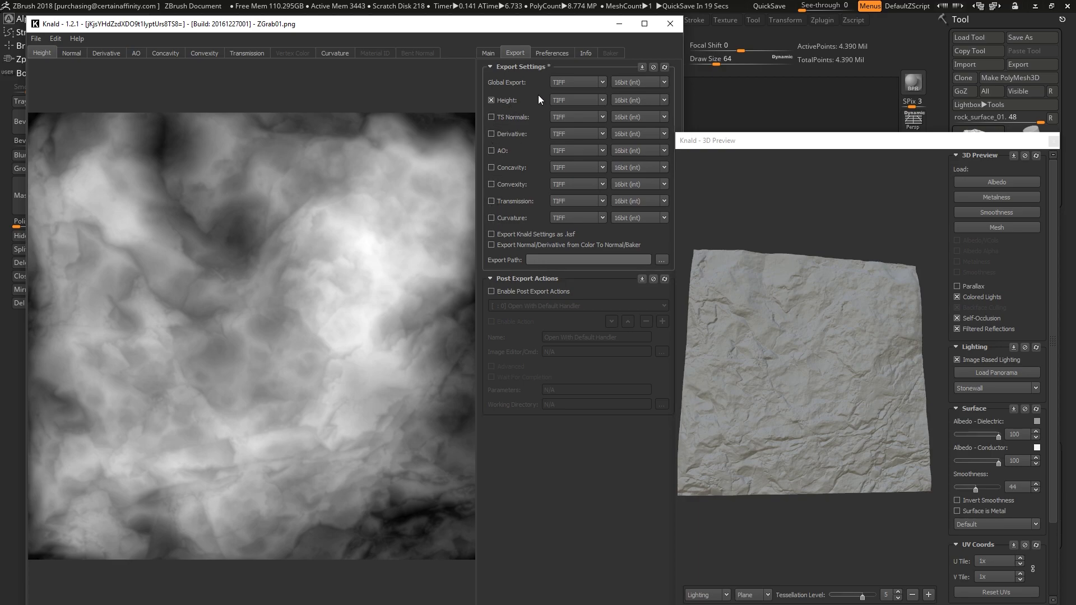
Step: Set the export path to the Desktop's alpha folder and export the height map
click(662, 260)
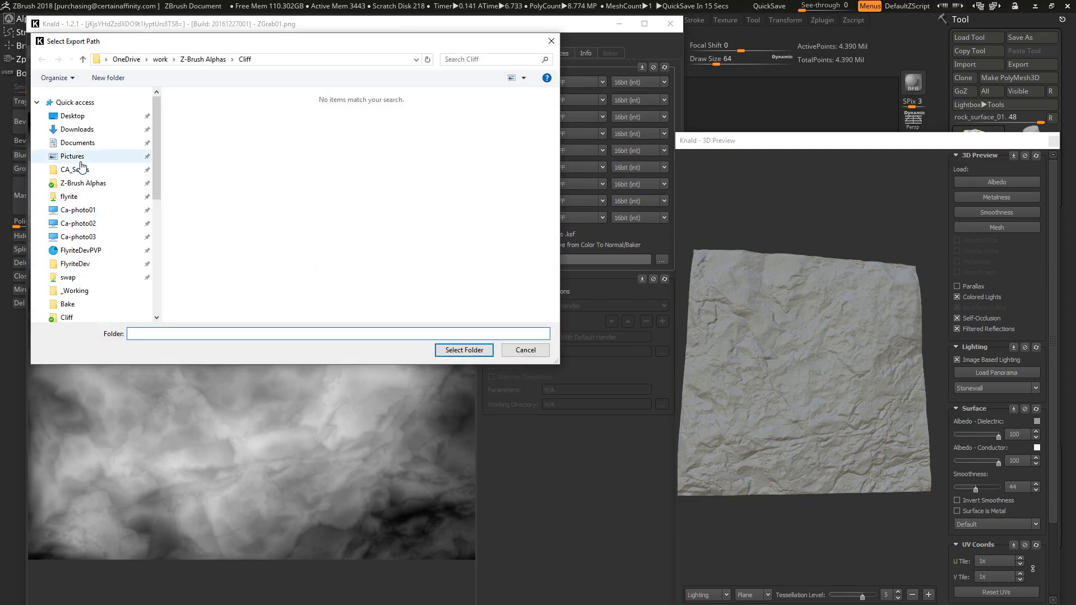
click(73, 115)
click(200, 115)
double_click(200, 115)
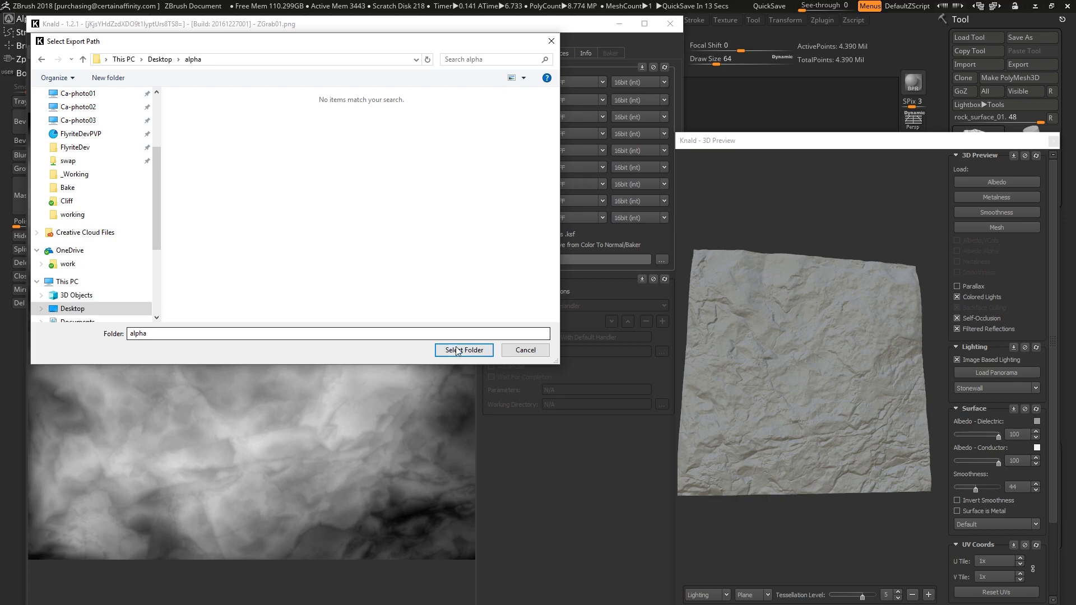
click(455, 350)
key(ctrl+e)
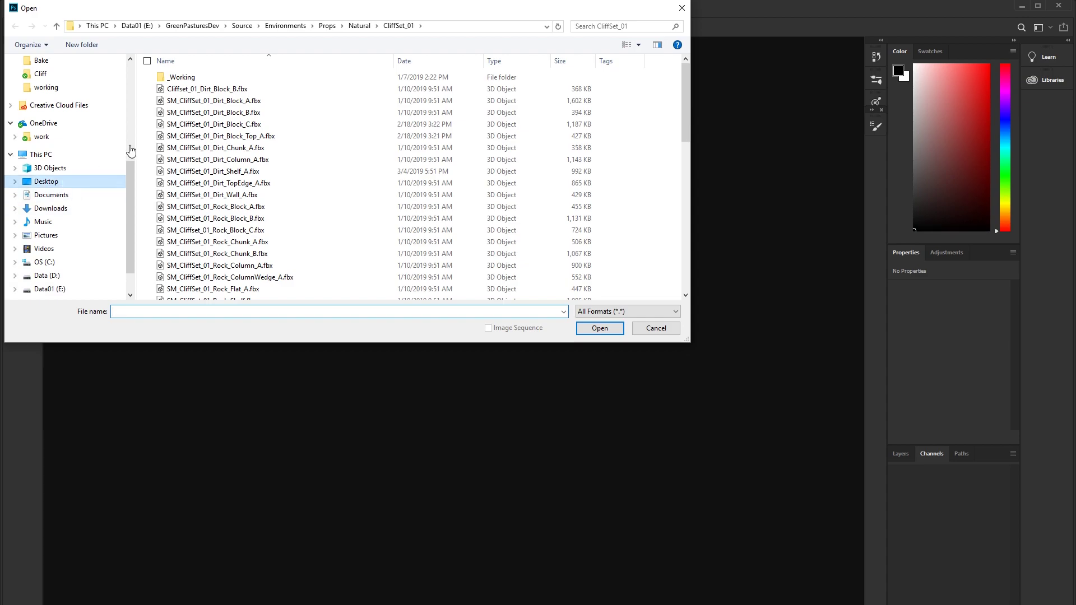
Step: In Photoshop, open ZGrab01_height.tiff from the Desktop's alpha folder
click(61, 182)
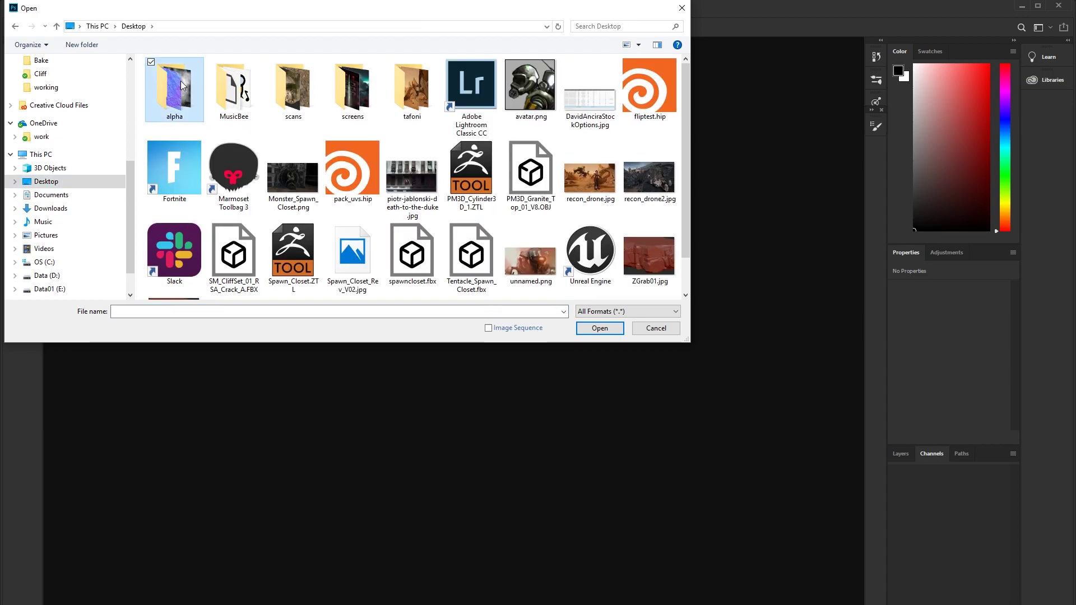
double_click(182, 85)
double_click(248, 92)
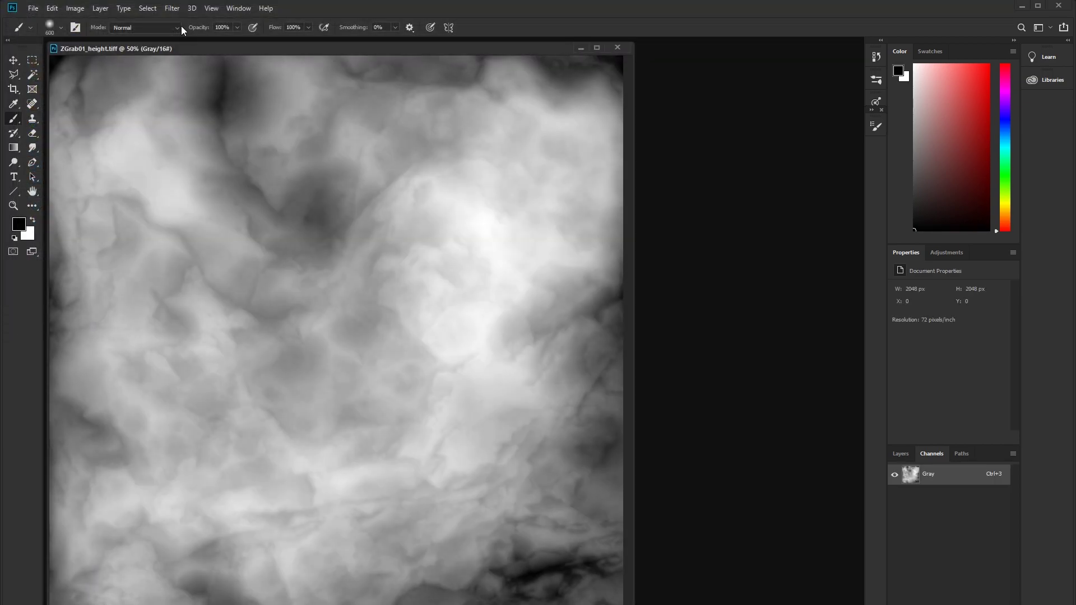
Step: Save a copy of the height map as ZGrab01_height.tif in the alpha folder, using ZIP image compression
drag(291, 45, 313, 48)
key(ctrl+shift+s)
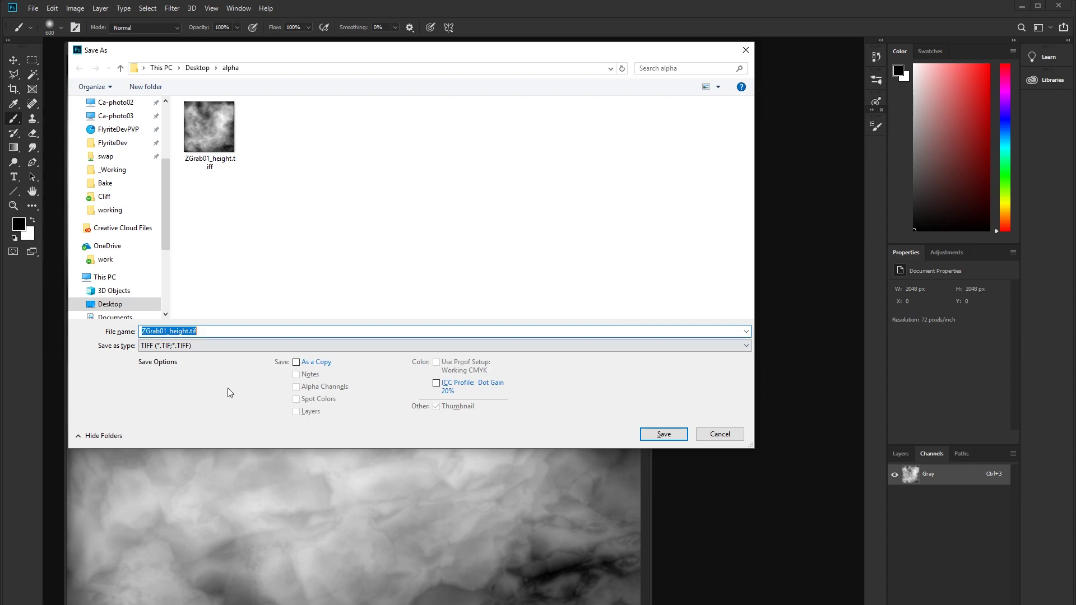
click(663, 434)
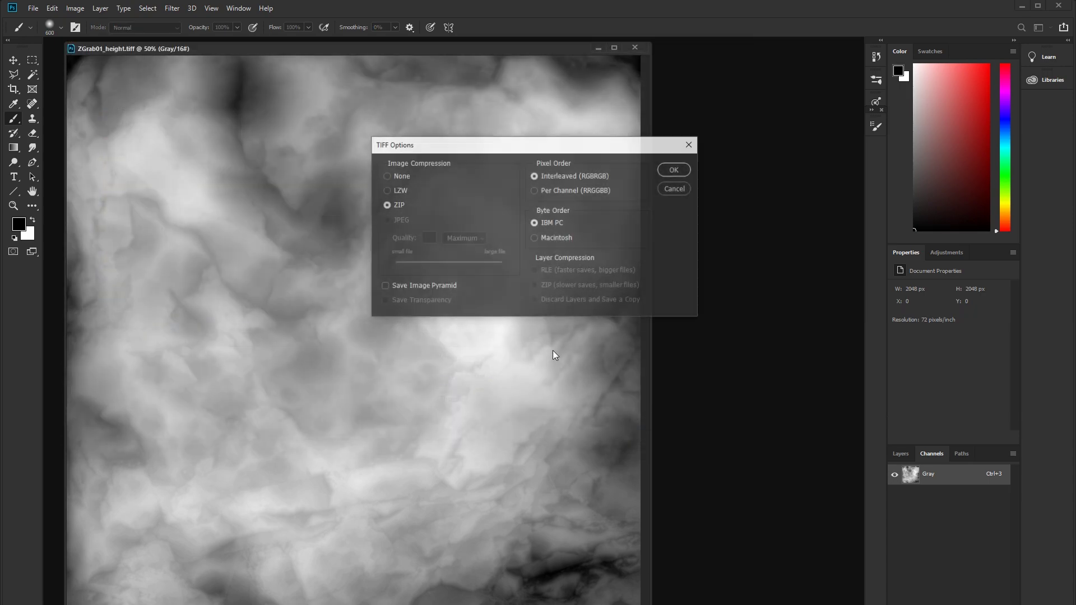
click(675, 169)
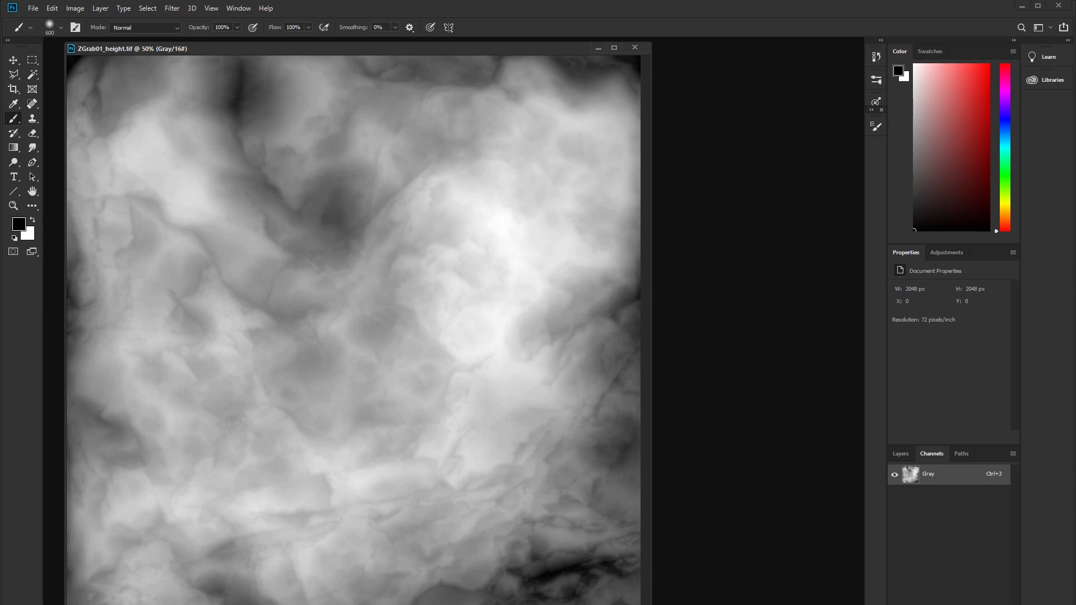
Step: Switch to ZBrush, leave edit mode and clear the grabbed rock surface from the canvas
key(alt+Tab)
key(t)
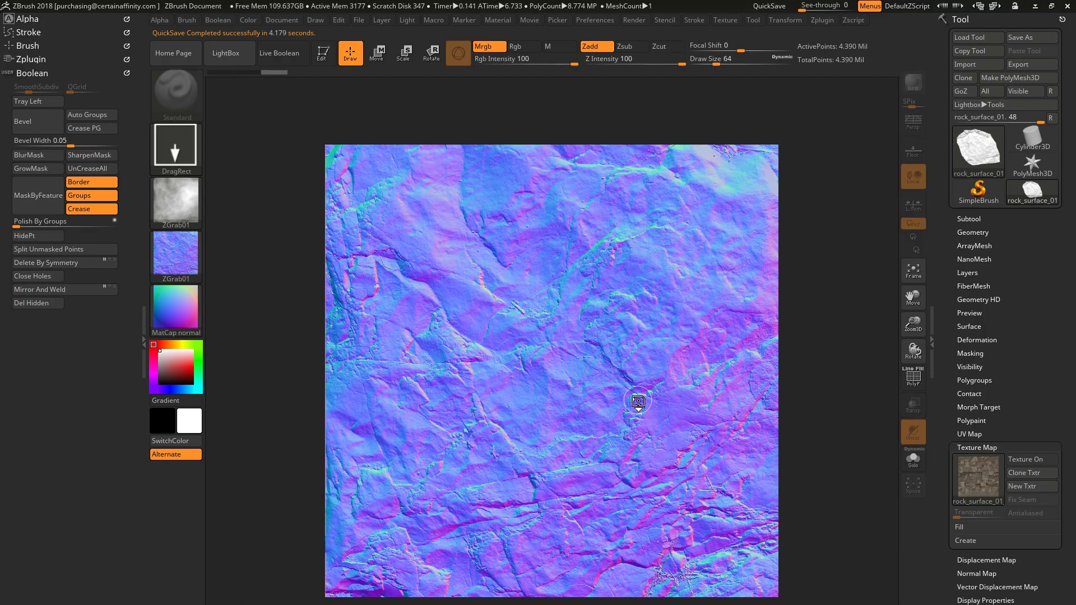
key(ctrl+n)
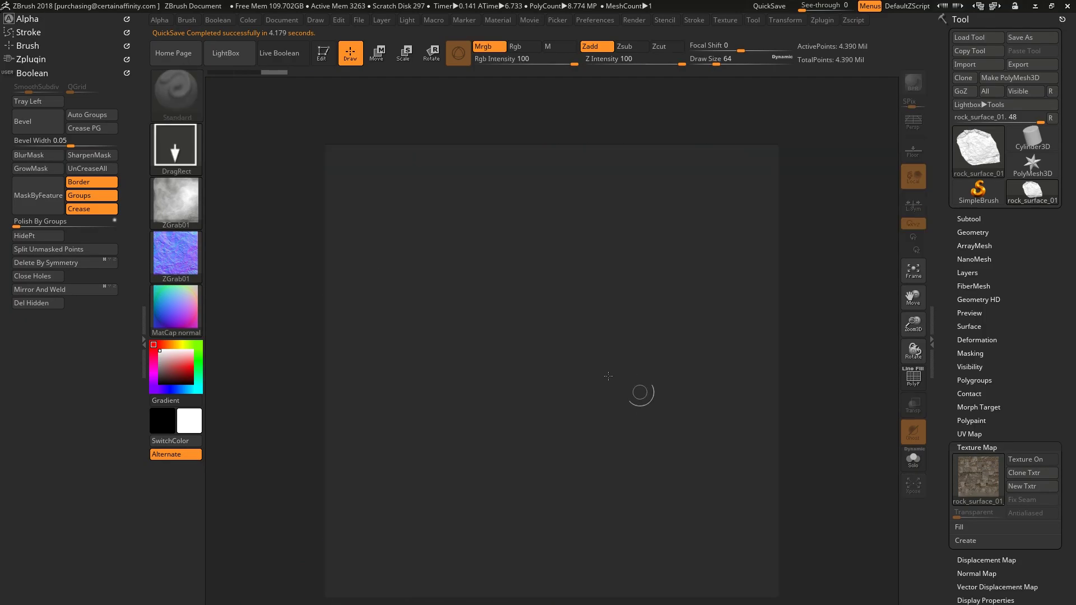
Step: Resize the document to 1100 wide by 700 high
click(219, 21)
mouse_move(286, 20)
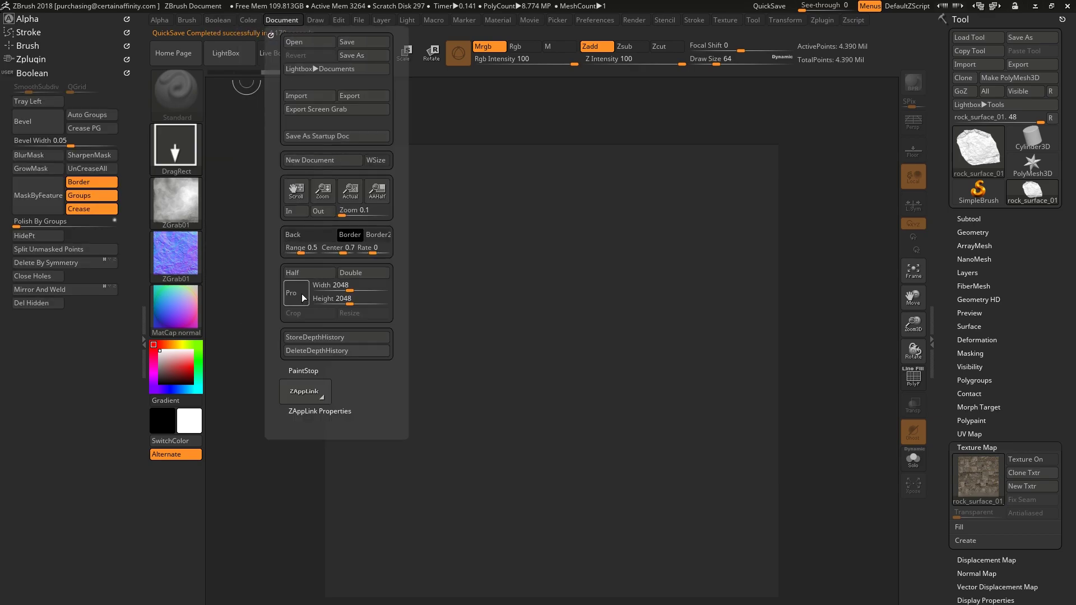
click(335, 284)
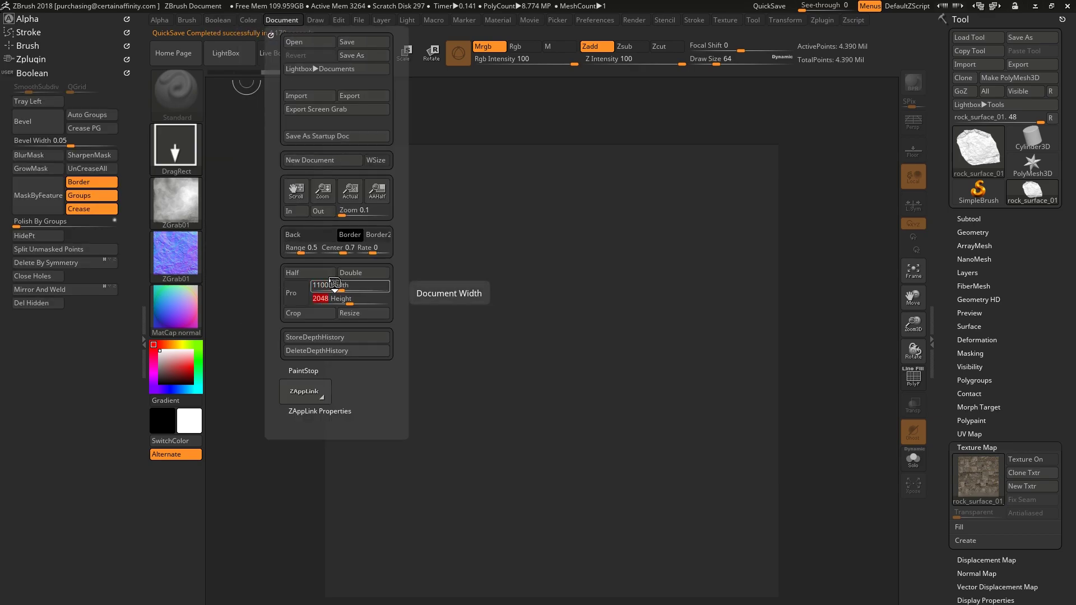
text(1100)
key(Return)
click(376, 313)
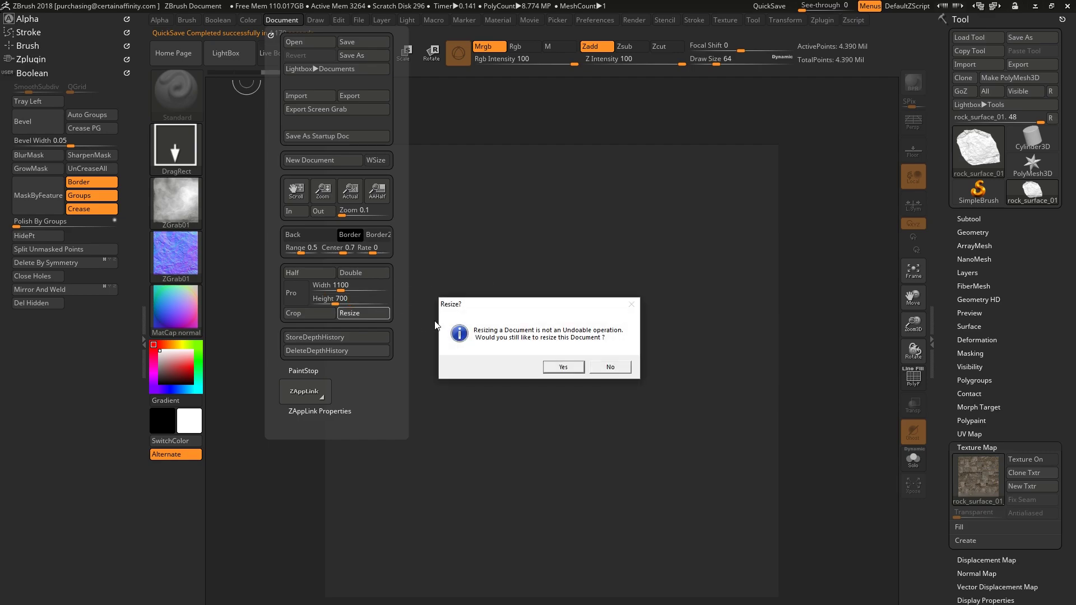
click(580, 372)
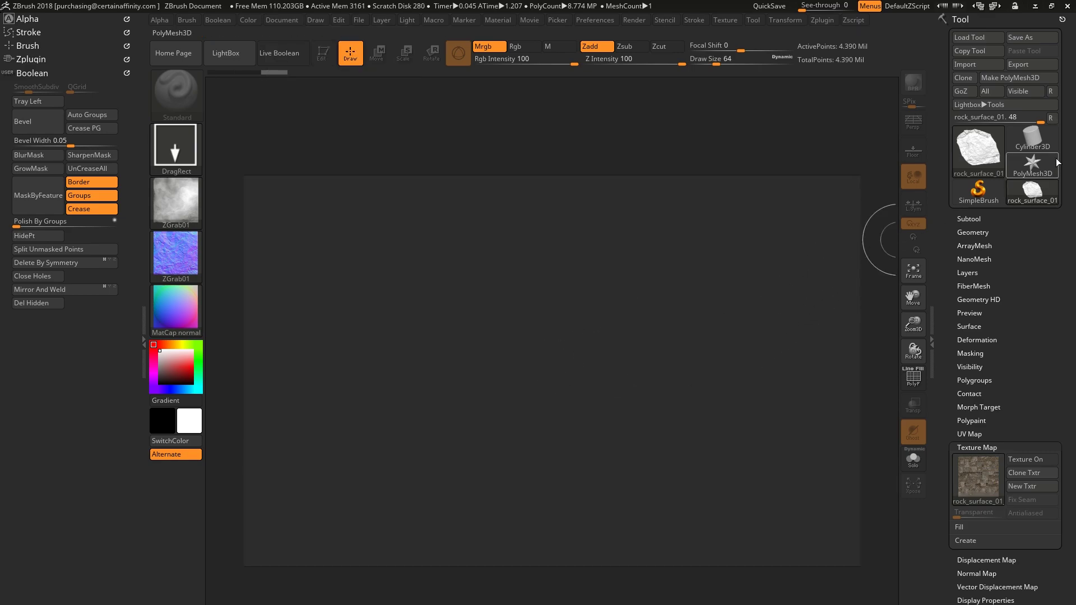
Step: Choose the Plane3D primitive, convert it to a PolyMesh3D and draw it on the canvas in edit mode
click(1033, 140)
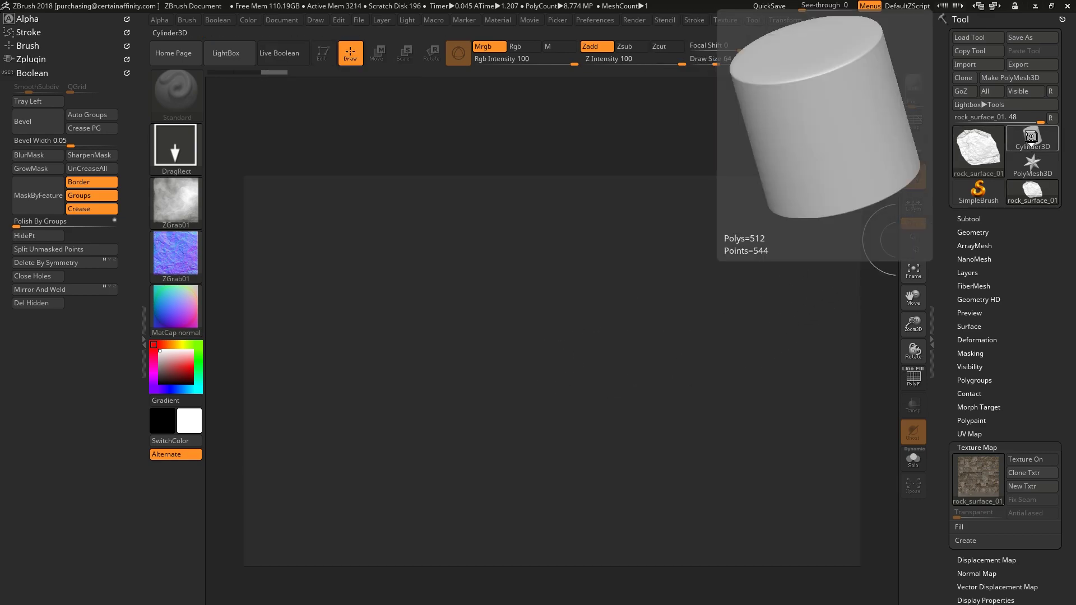
click(977, 155)
click(973, 160)
click(591, 228)
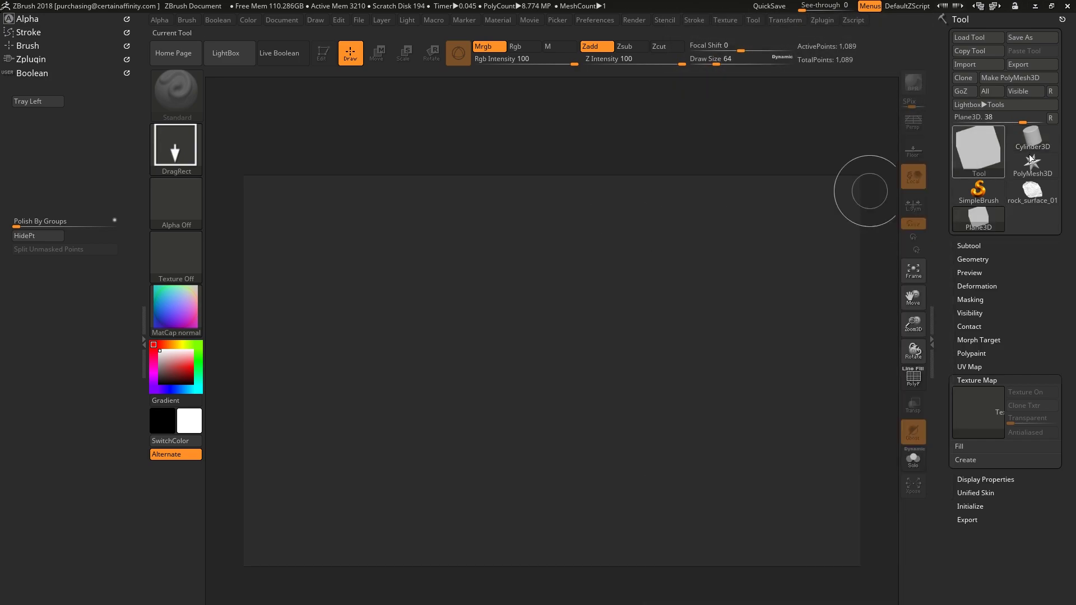
click(1020, 78)
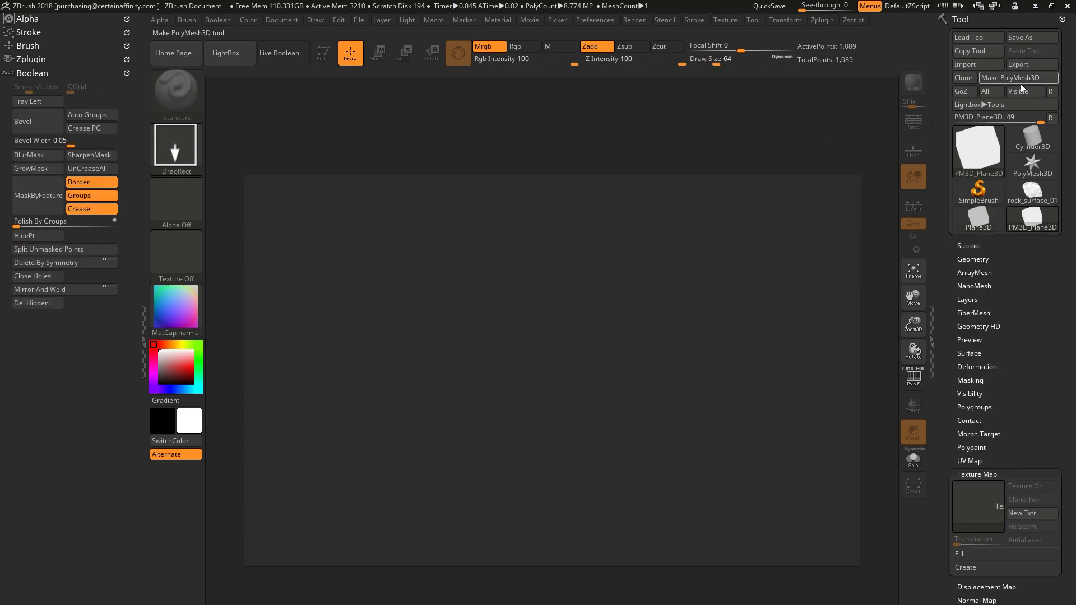
mouse_move(562, 399)
mouse_down()
mouse_move(560, 524)
mouse_move(594, 507)
mouse_up()
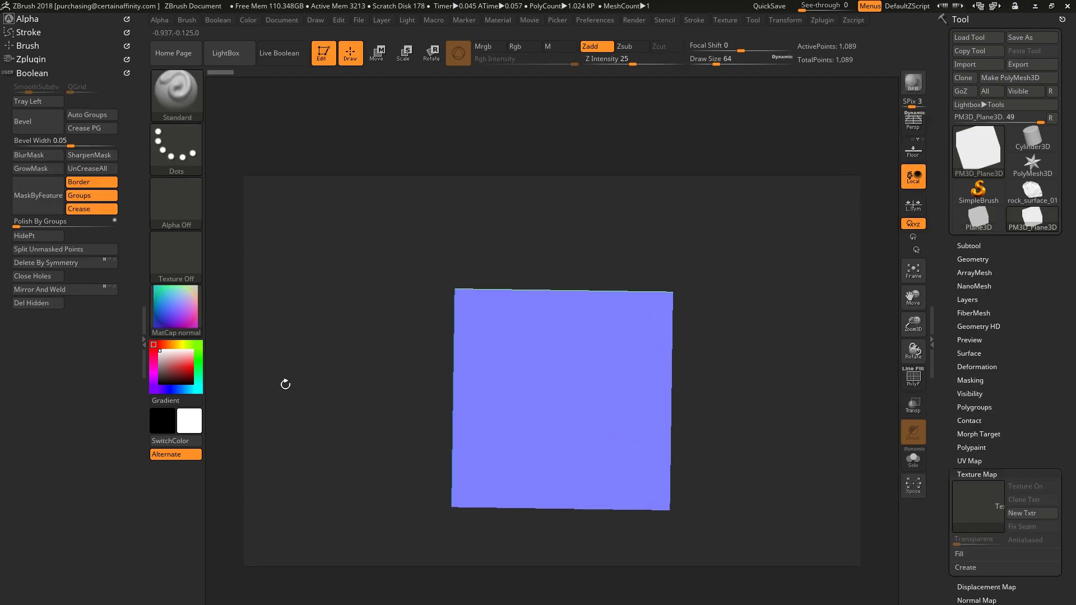
Step: Apply the Framer04 material to the plane and frame it larger in the view
click(168, 309)
click(439, 381)
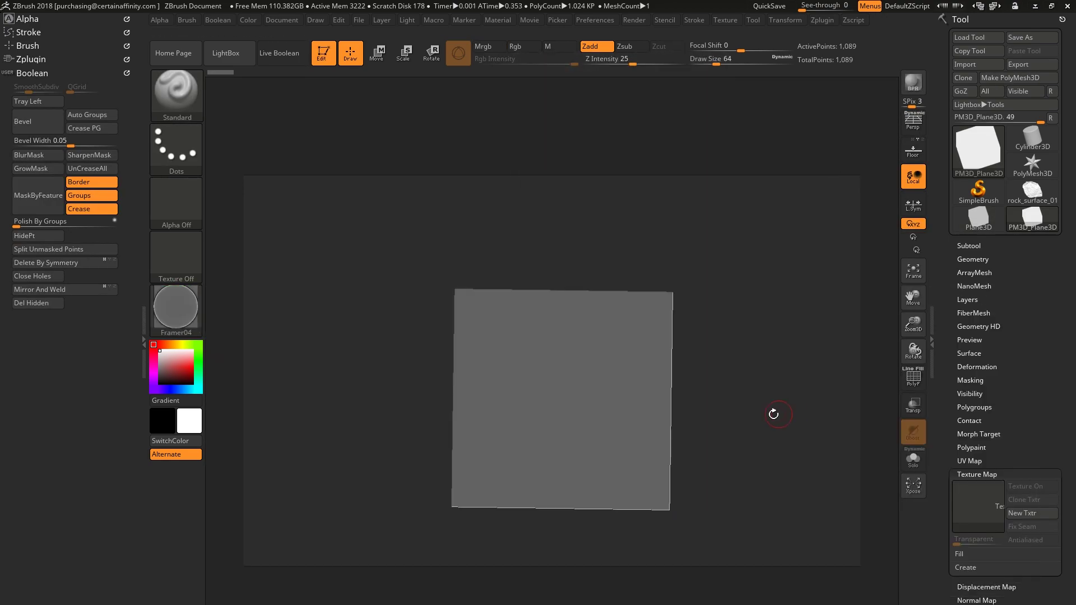
ctrl+right_drag(773, 381, 747, 370)
right_drag(746, 370, 760, 390)
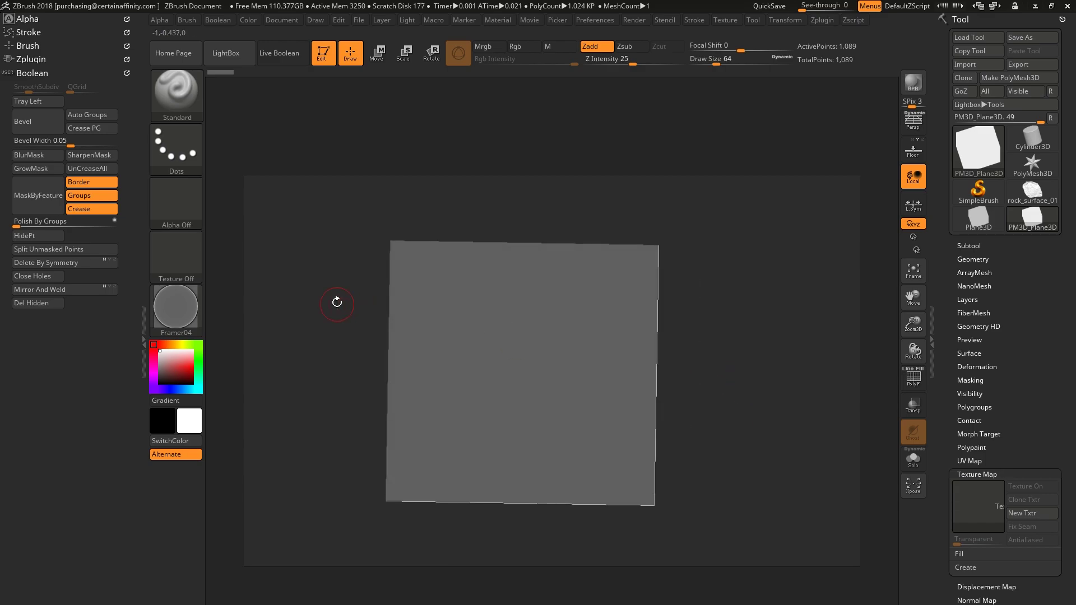
Step: Turn off subdivision smoothing and divide the plane four times to reach subdivision level 5
click(973, 259)
click(1022, 354)
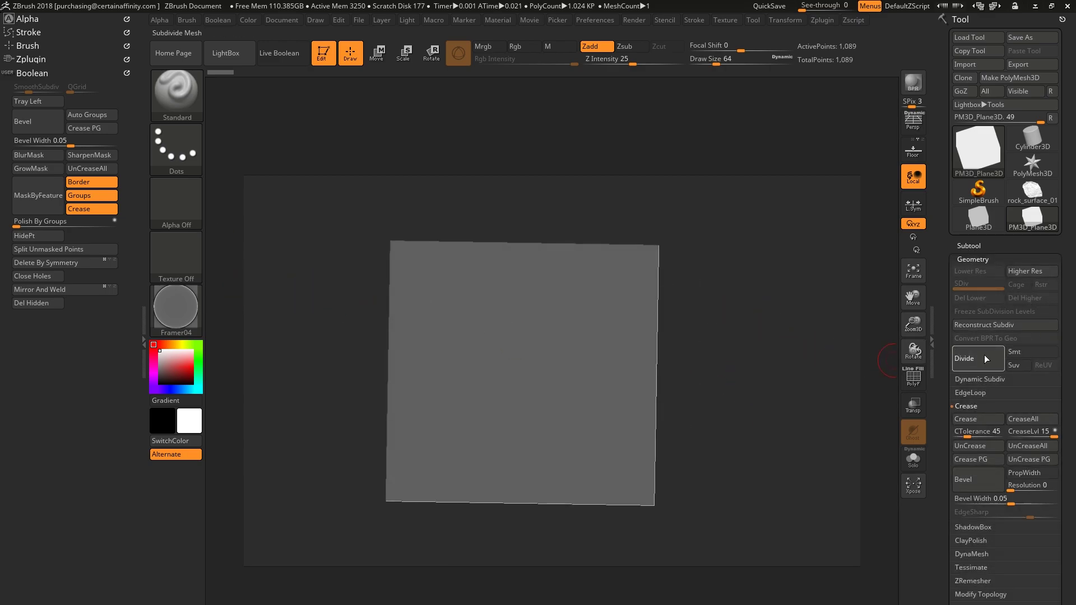
click(983, 354)
click(983, 355)
click(983, 354)
click(984, 354)
Step: Set the Standard brush to the DragRect stroke with the ZGrab01 alpha
drag(732, 340, 706, 376)
click(160, 139)
click(297, 157)
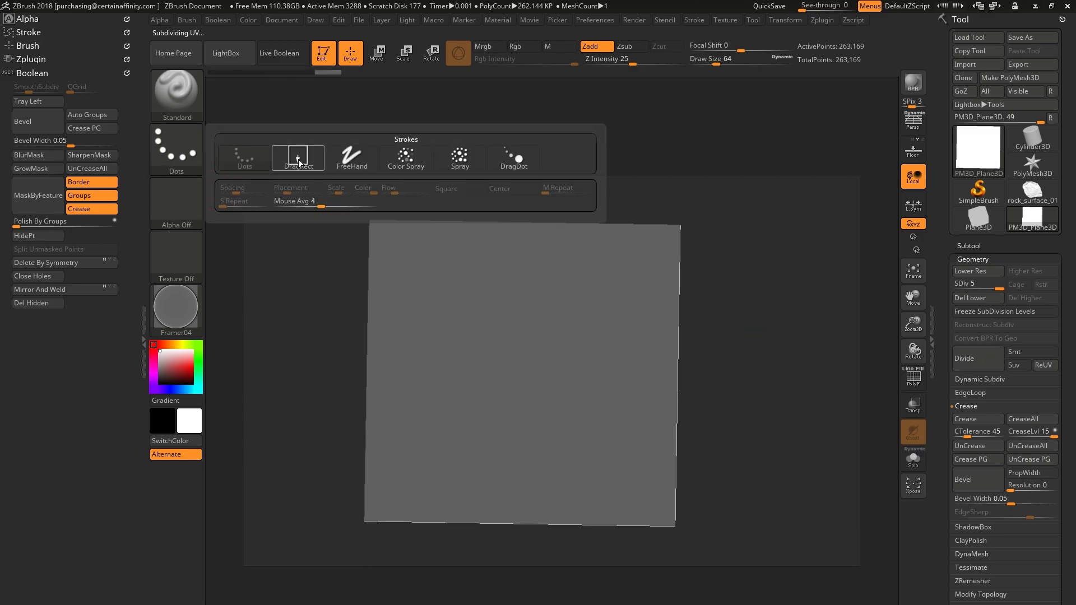
click(165, 209)
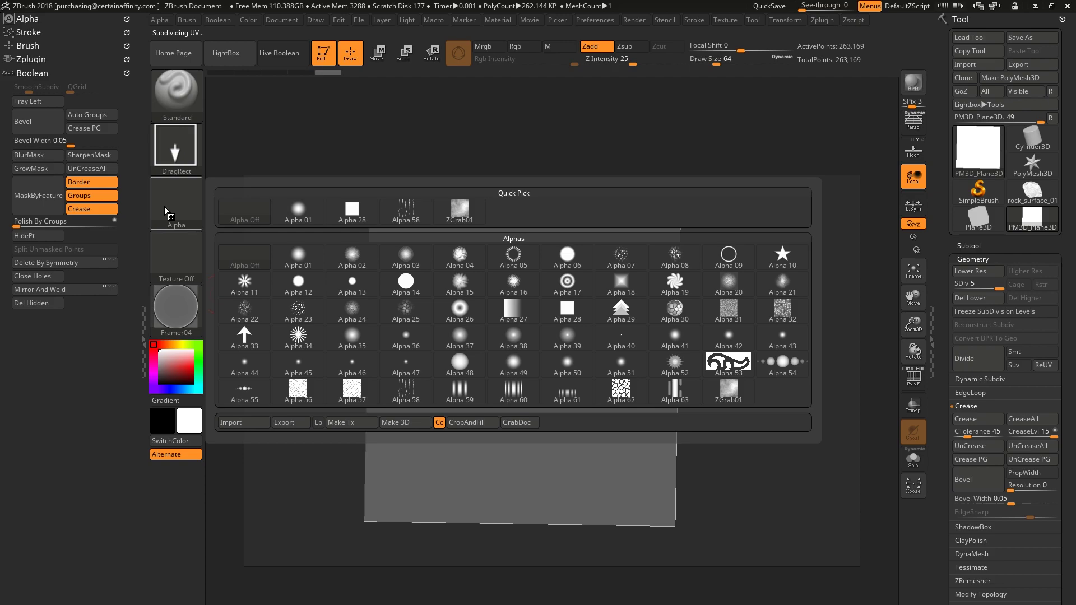
click(459, 209)
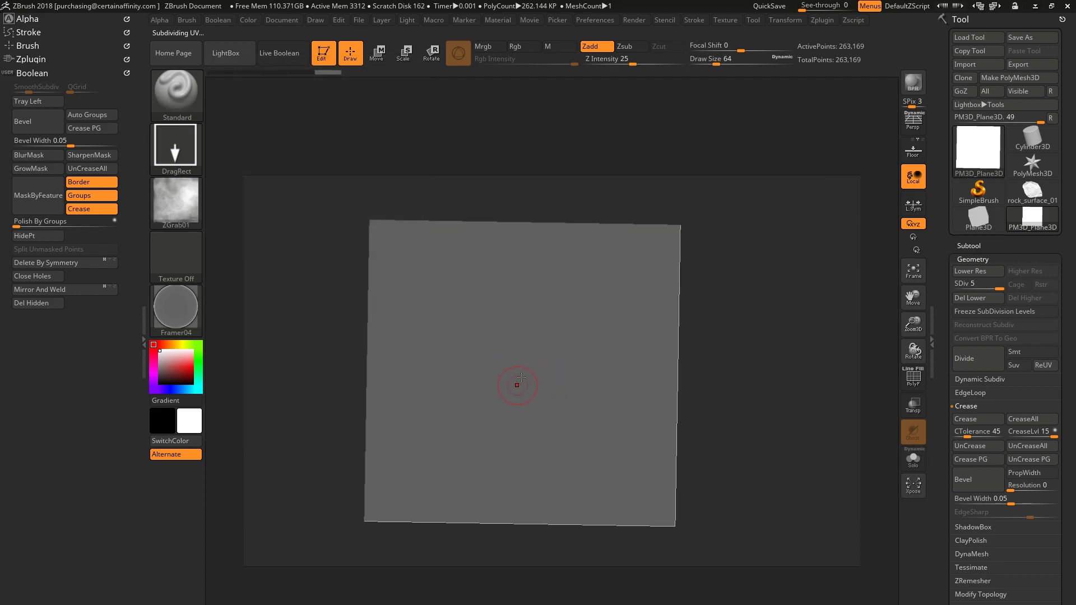
Step: Undo the test stamp, set the brush's Z Intensity to 41 and undo the next stamp
key(ctrl+z)
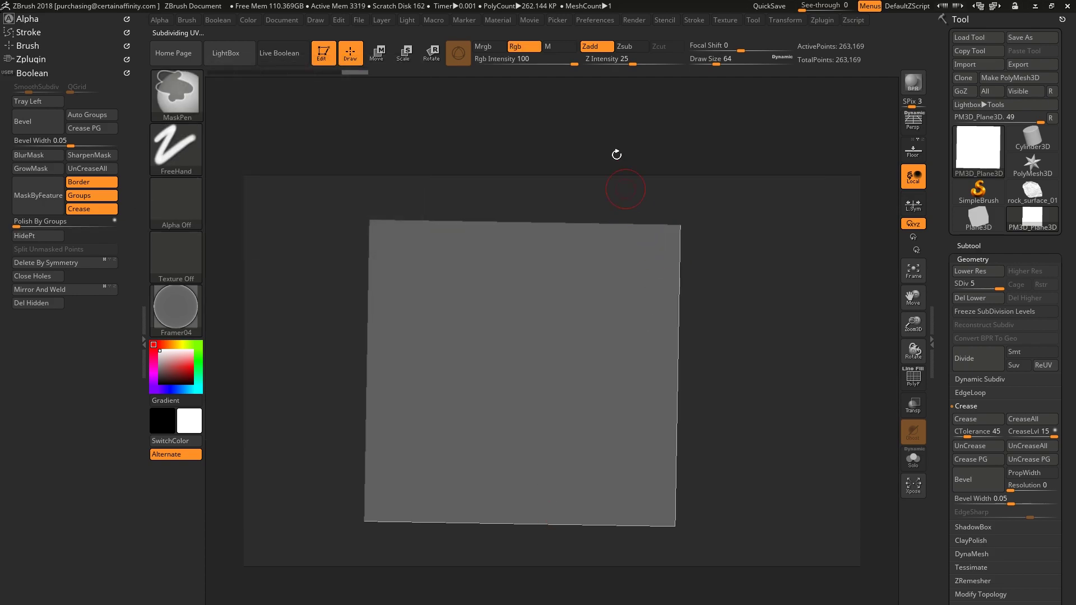
drag(632, 64, 647, 65)
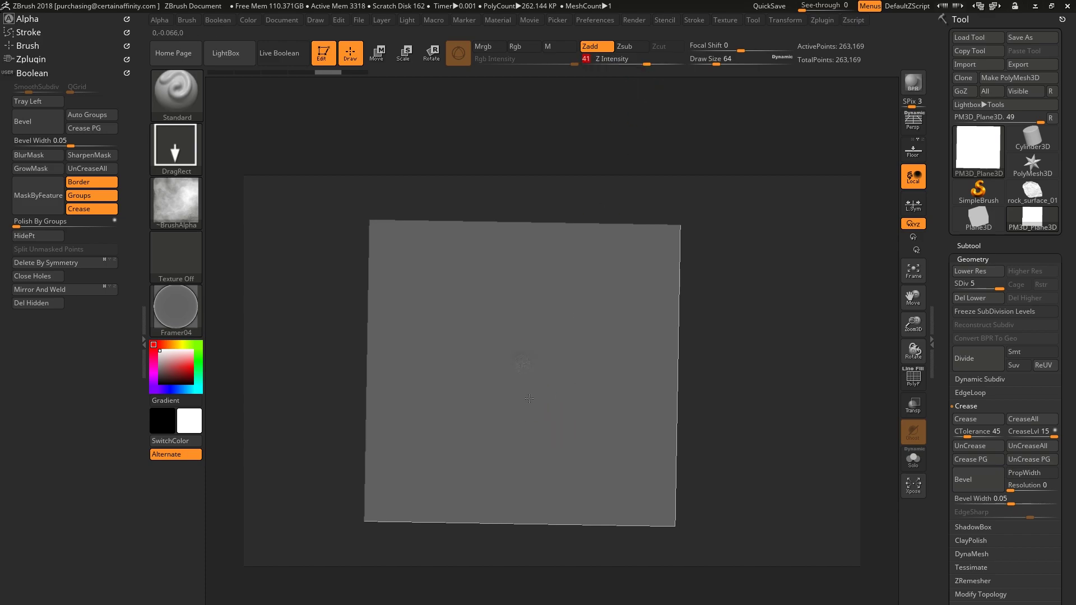
key(ctrl+z)
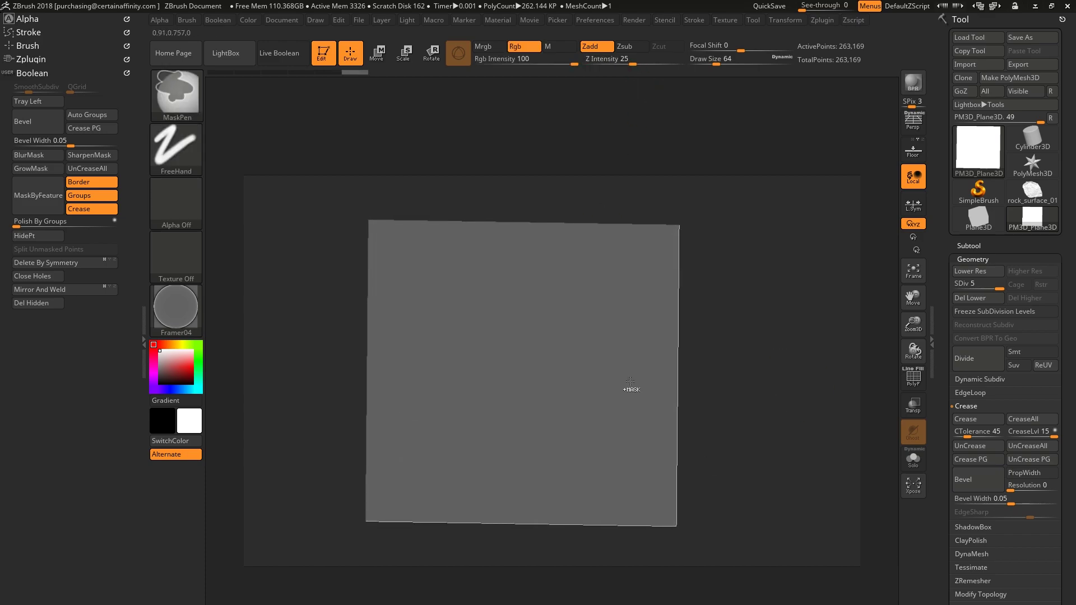
Step: Enable the Surface option in the brush alpha's modify settings
click(26, 19)
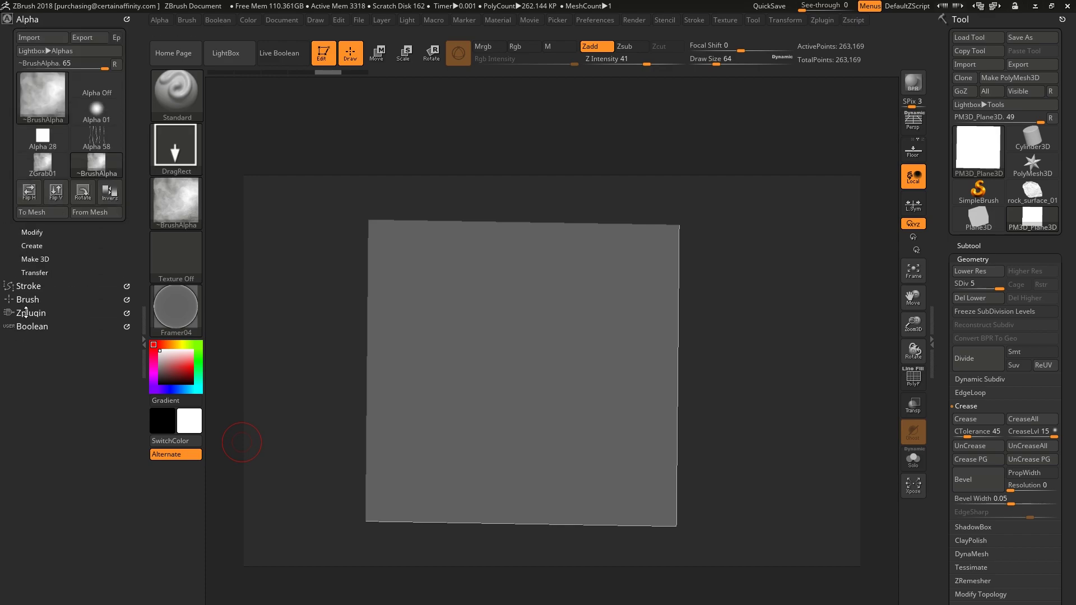
click(31, 231)
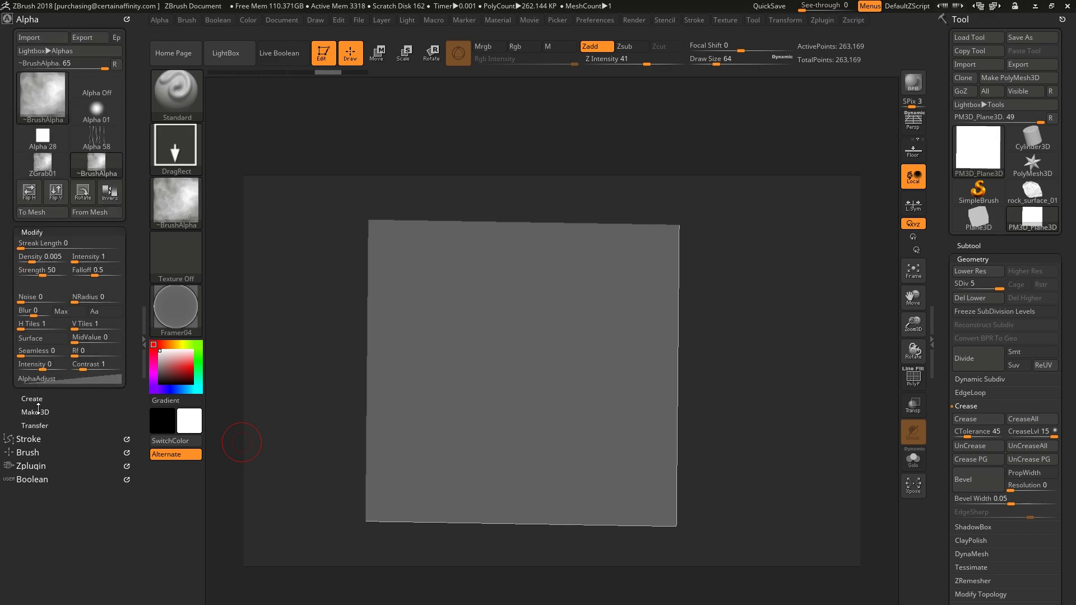
click(42, 338)
Step: Try stamping the rock alpha across the plane, inspect the relief up close and undo the stamp
drag(533, 536, 538, 565)
mouse_move(756, 387)
right_down()
mouse_move(772, 360)
mouse_move(768, 391)
mouse_move(808, 382)
right_up()
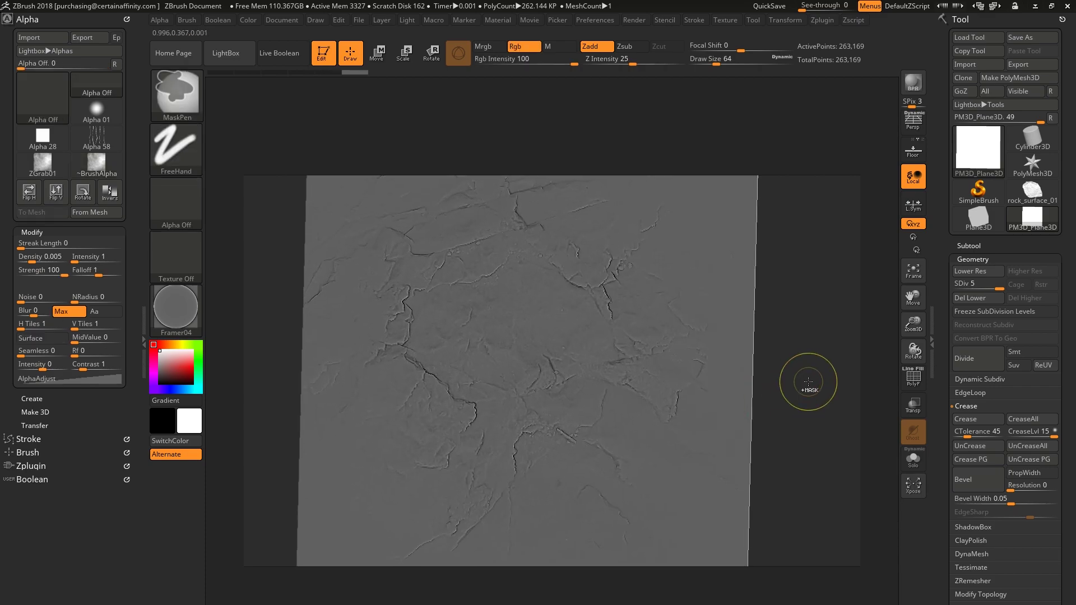
key(ctrl+z)
Step: Import ZGrab01_height.tif from the desktop alpha folder as the Standard brush's alpha
click(183, 203)
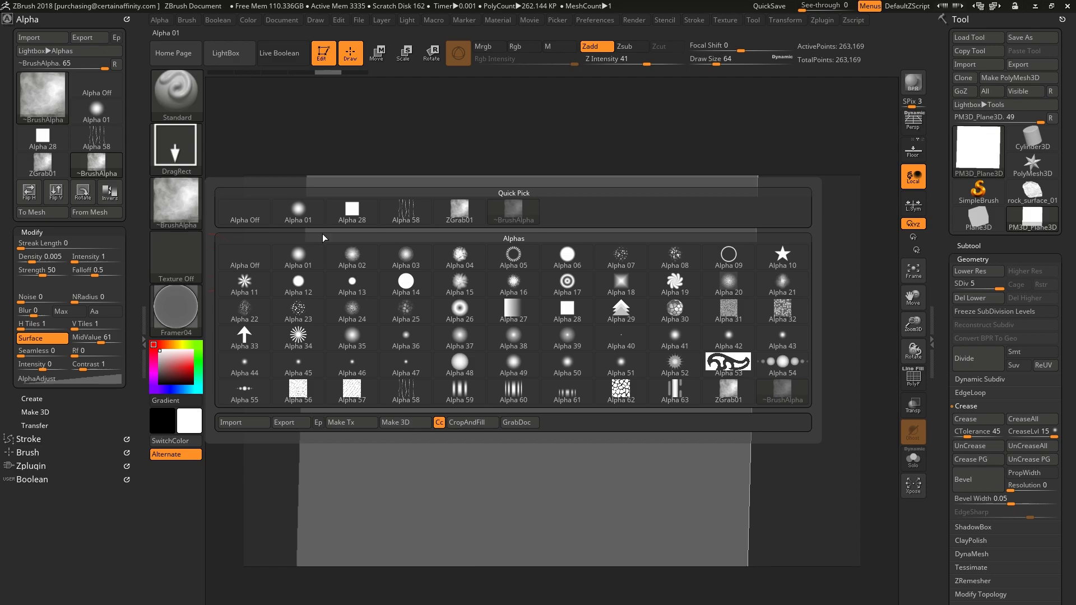
click(254, 420)
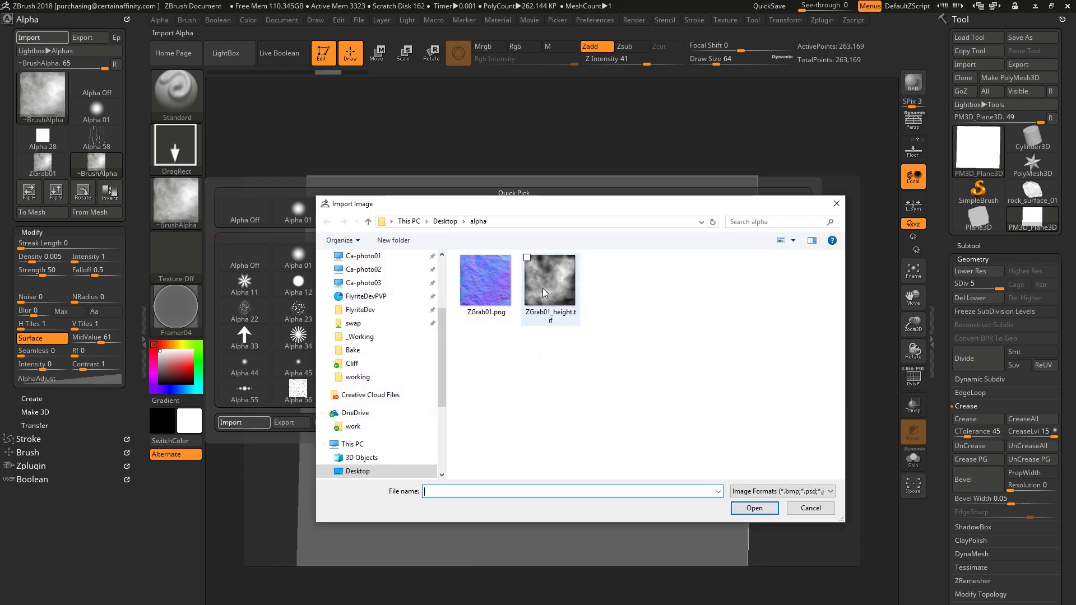
double_click(543, 288)
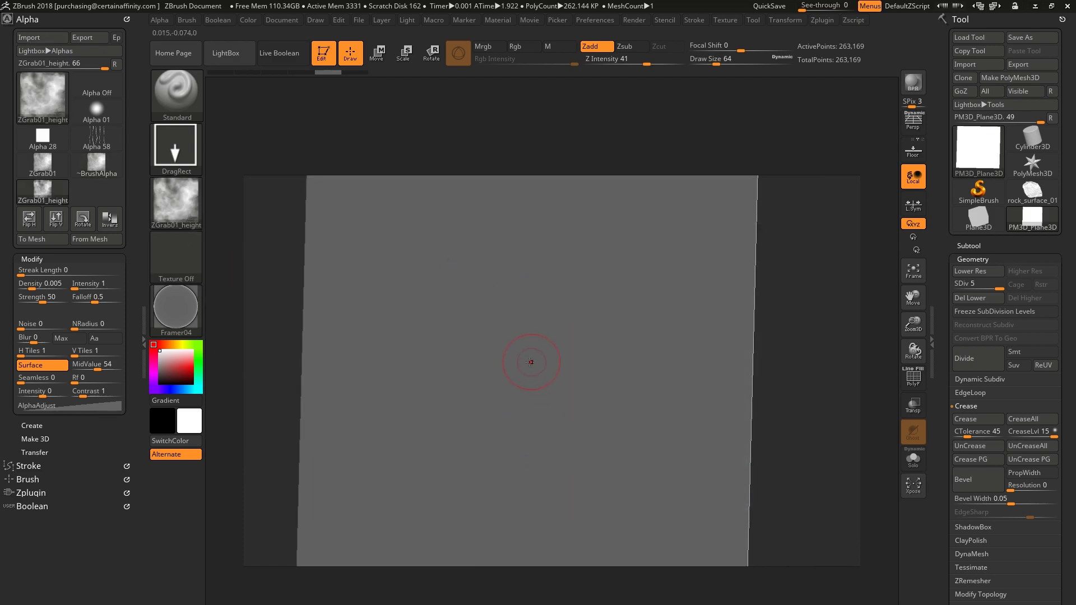
Step: Try stamping the height-map alpha across the whole plane, inspect the relief and undo back to the flat plane
drag(544, 423, 598, 588)
mouse_move(787, 381)
mouse_down()
mouse_move(812, 425)
mouse_move(803, 382)
mouse_move(767, 334)
mouse_up()
key(ctrl)
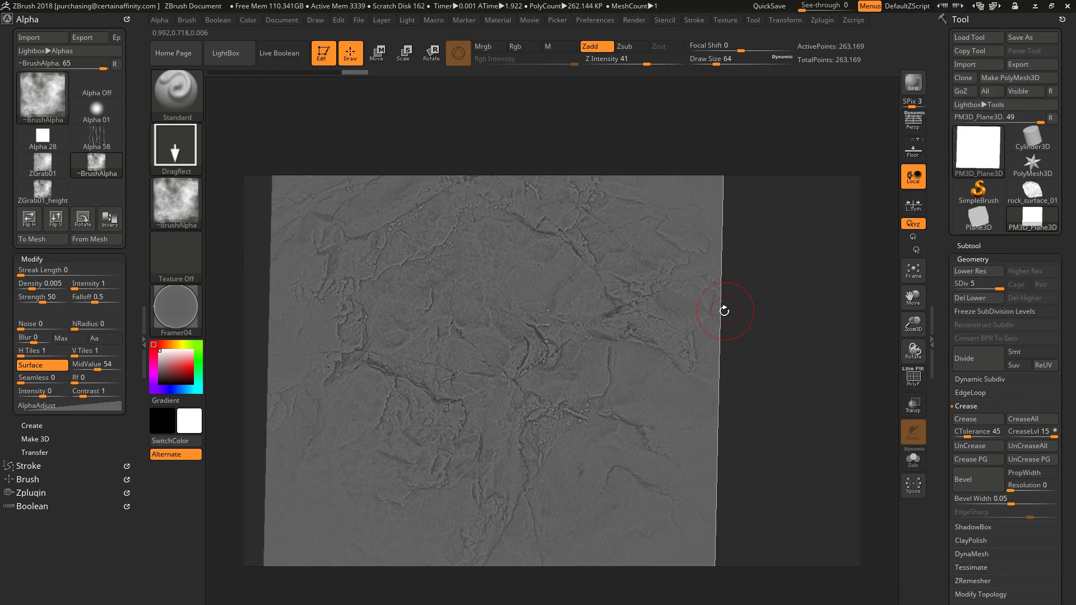
key(ctrl+z)
key(ctrl+z)
key(ctrl+z)
key(ctrl+z)
key(ctrl+z)
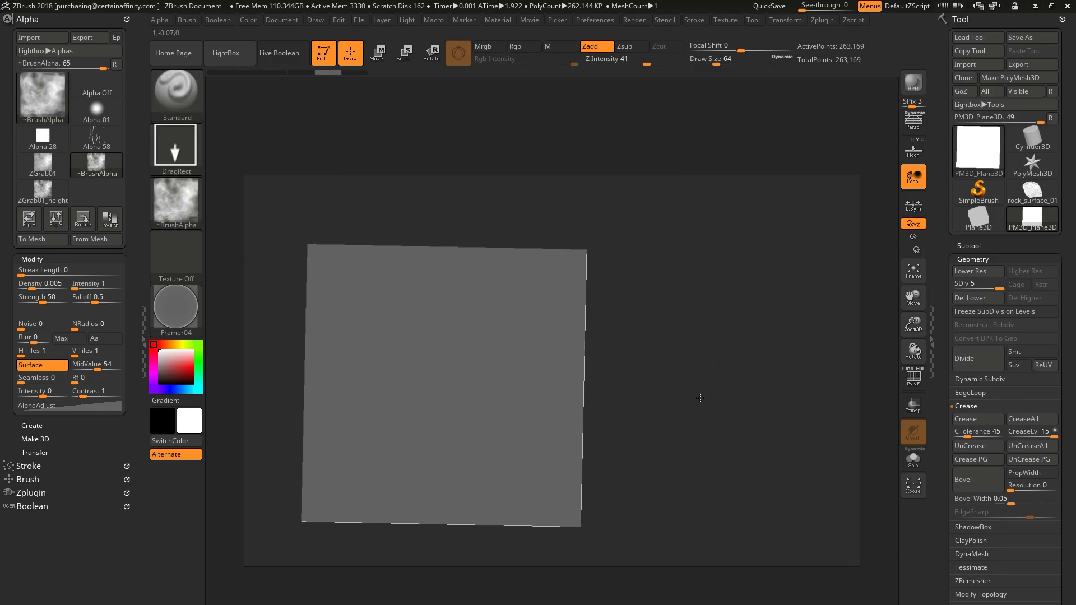
Step: Duplicate the plane along X beside the original, clear the mask on the original and return to Draw mode
key(w)
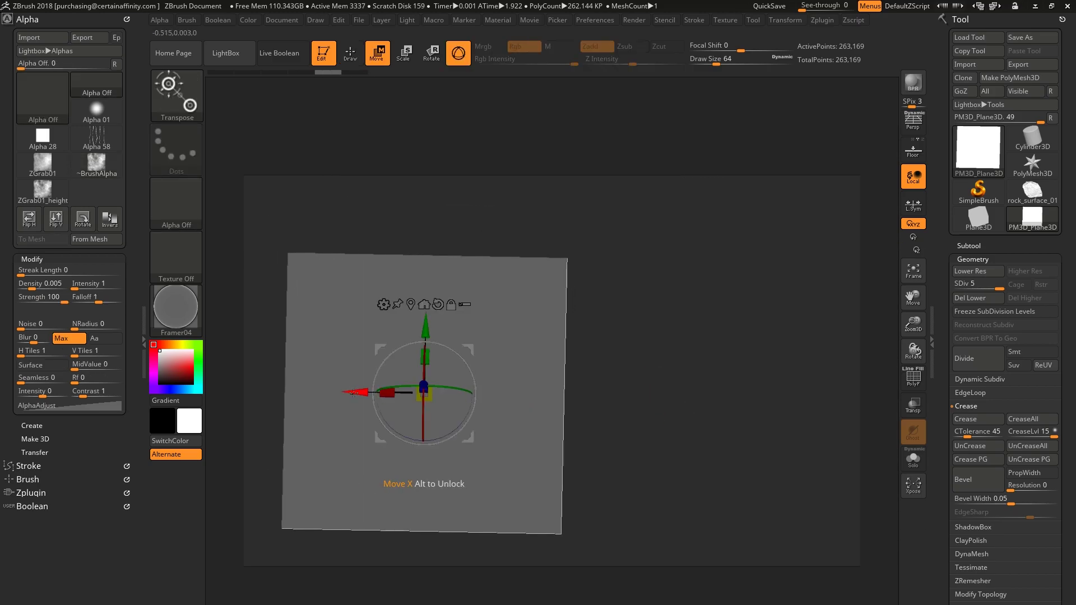
ctrl+drag(353, 392, 644, 397)
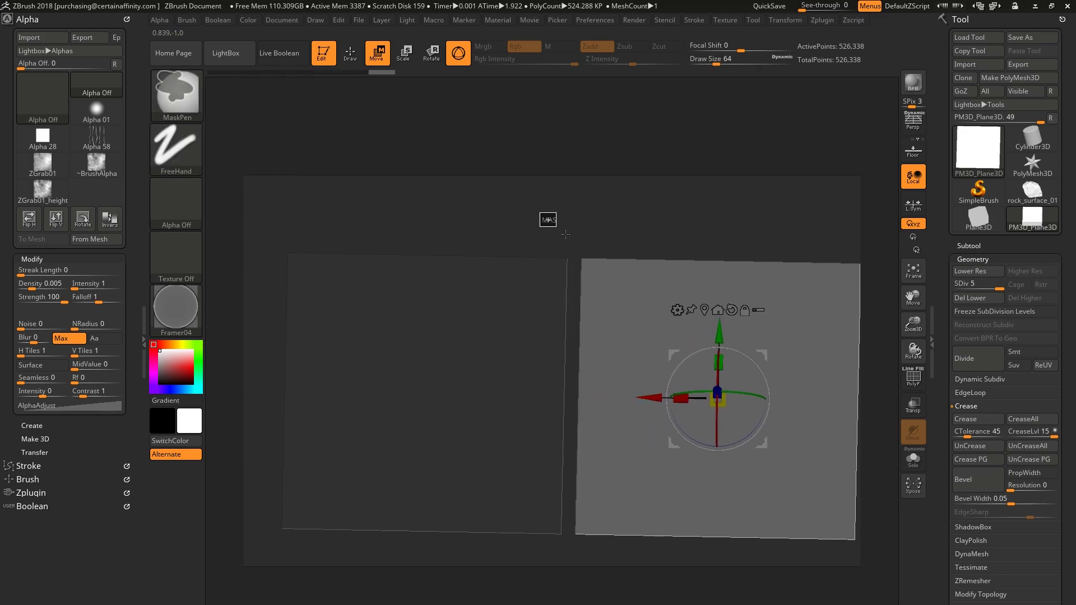
ctrl+drag(565, 235, 567, 235)
drag(560, 209, 526, 200)
key(q)
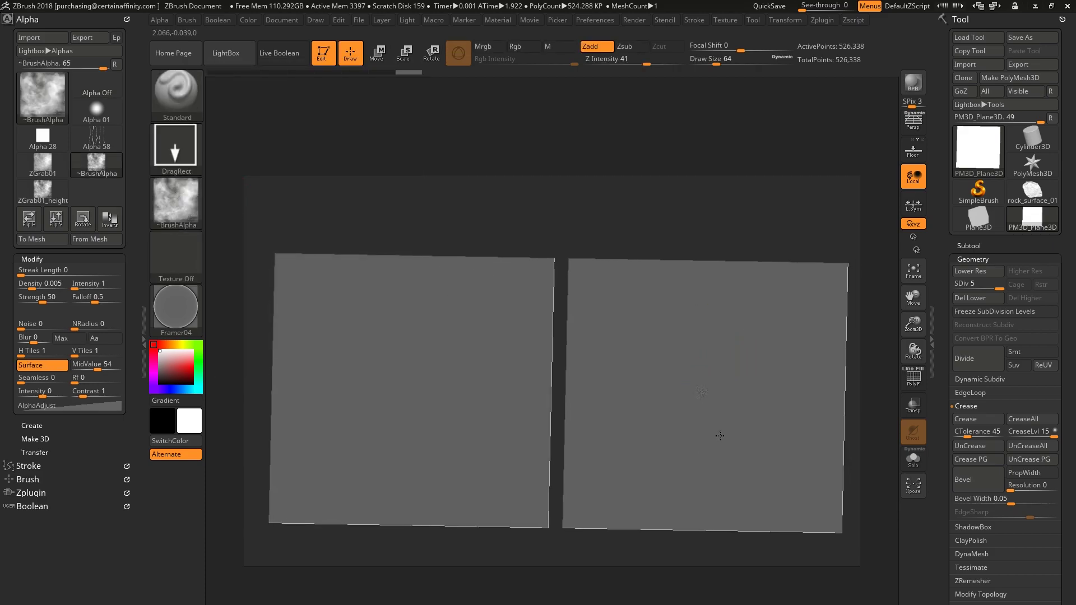
Step: Stamp the height-map alpha on the right plane and the ZGrab01 alpha on the left plane
drag(761, 586, 766, 601)
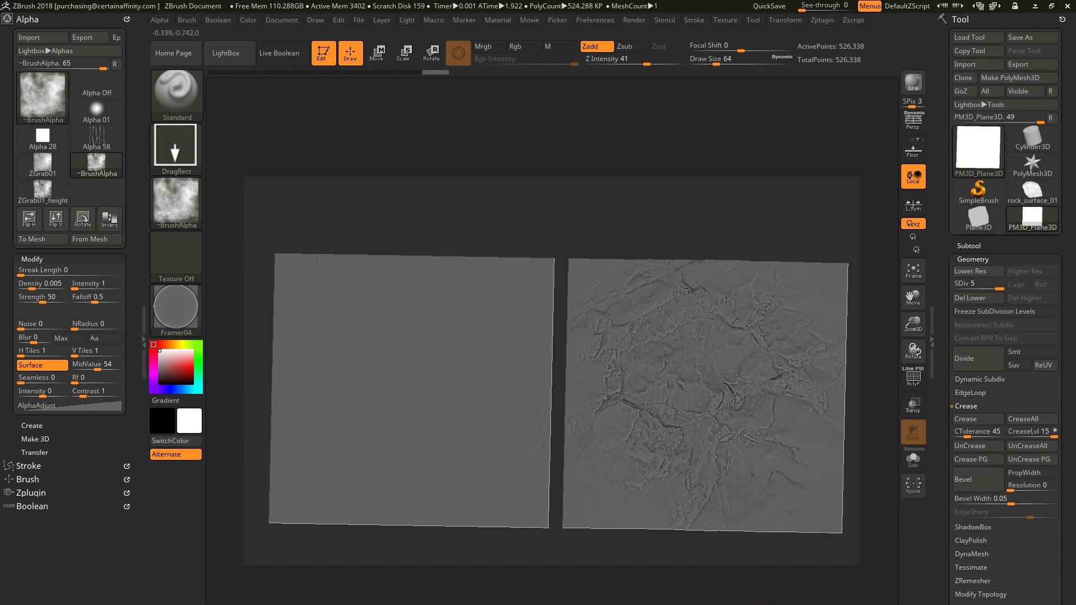
click(173, 184)
click(460, 211)
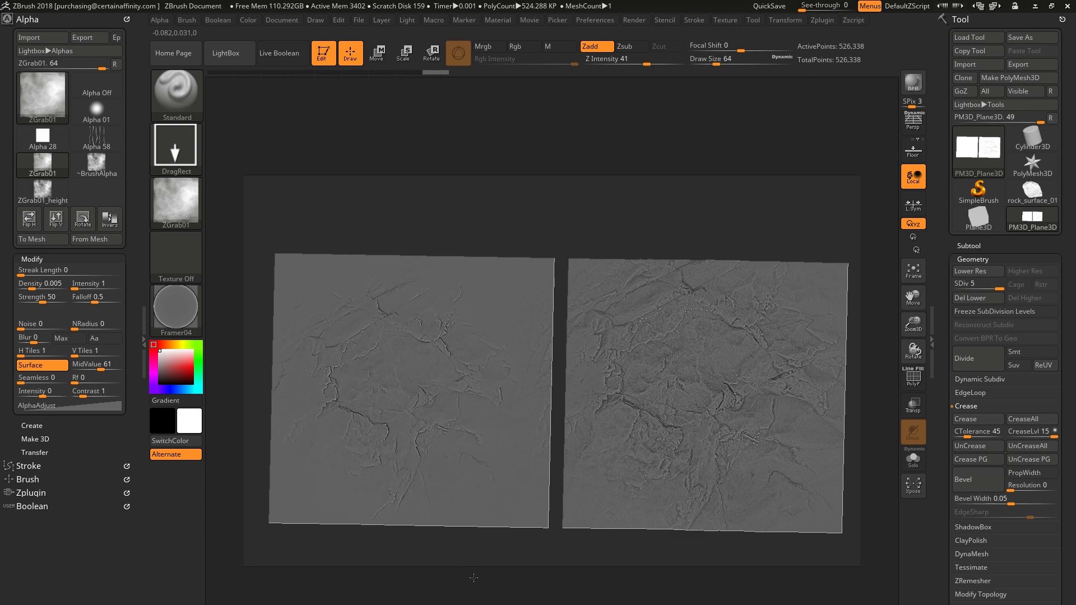
Step: Compare the reliefs on the two planes up close and undo both stamps
key(f)
ctrl+right_drag(557, 226, 571, 166)
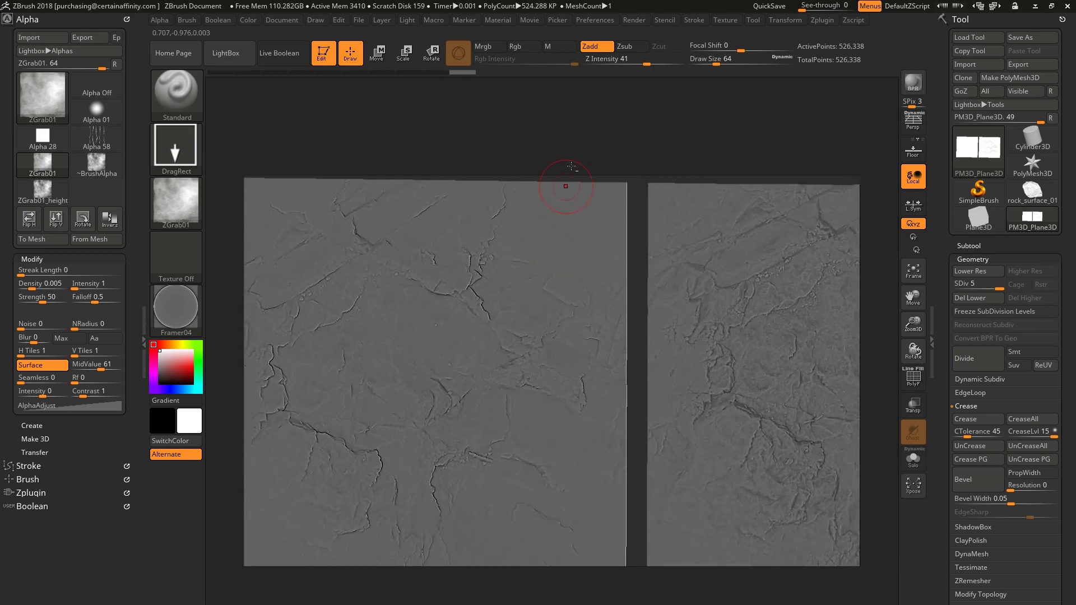
drag(570, 166, 264, 127)
drag(361, 140, 597, 166)
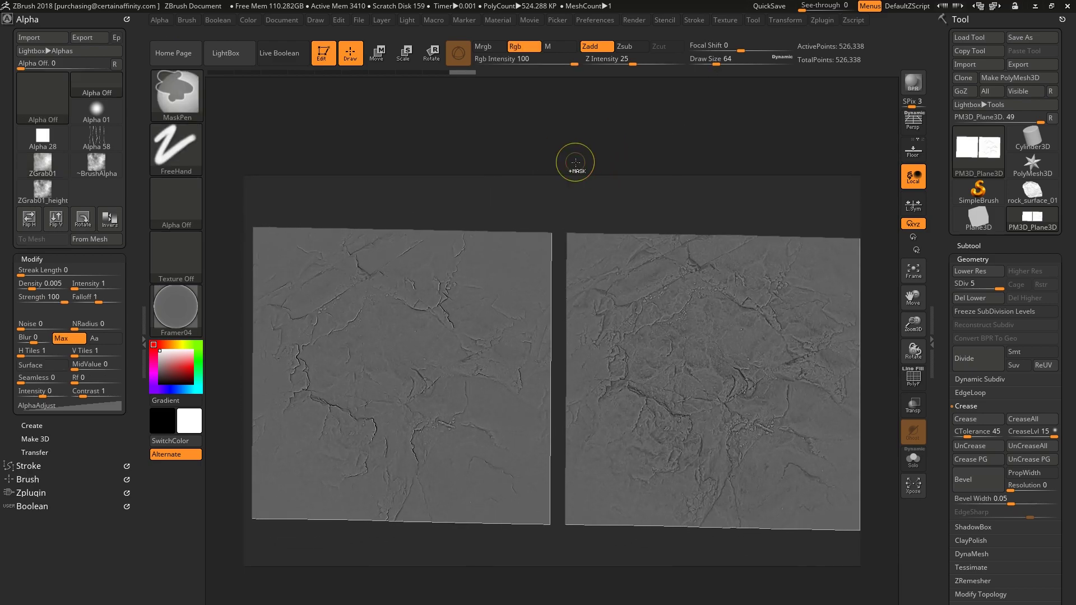
key(ctrl+z)
key(ctrl+z)
Step: Import cliff_15.tif and cliff_16.tif as alphas from the Cliff subfolder of Z-Brush Alphas
click(189, 209)
click(246, 422)
click(360, 432)
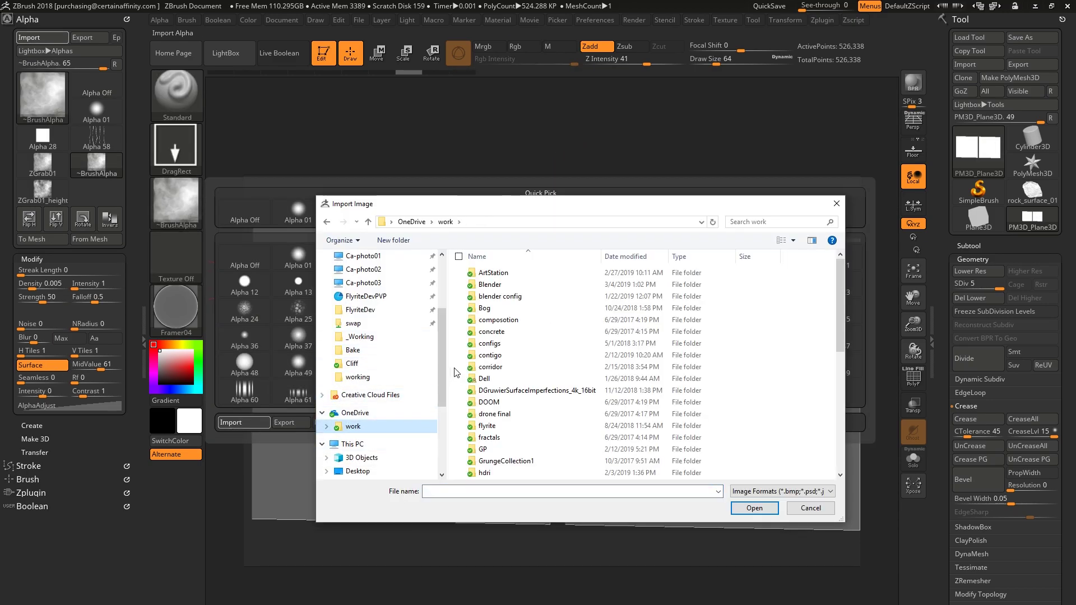
scroll(393, 336, up, 3)
click(386, 352)
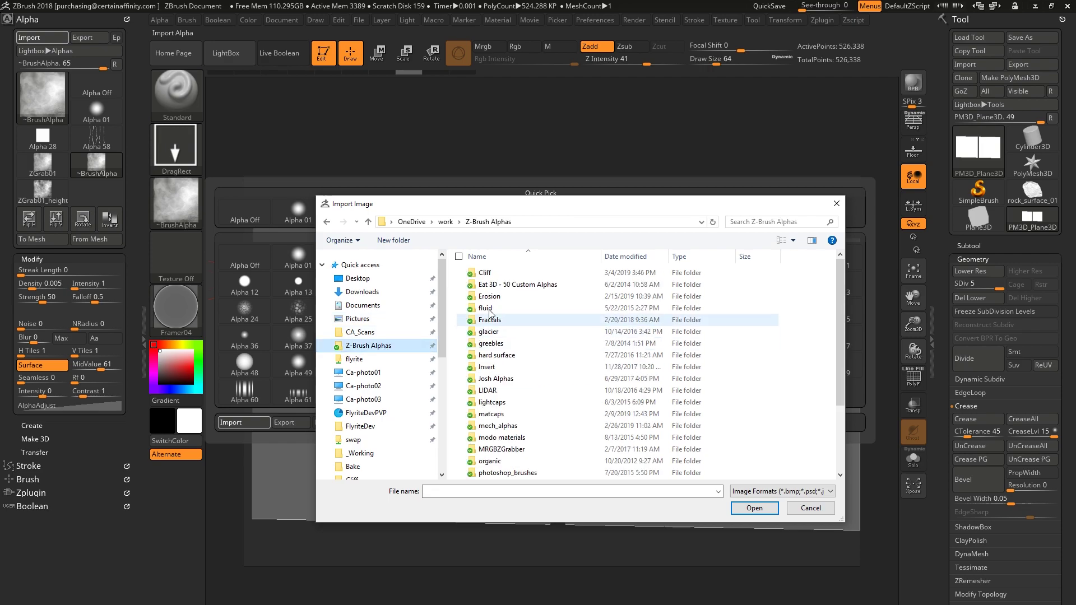
double_click(486, 273)
click(709, 419)
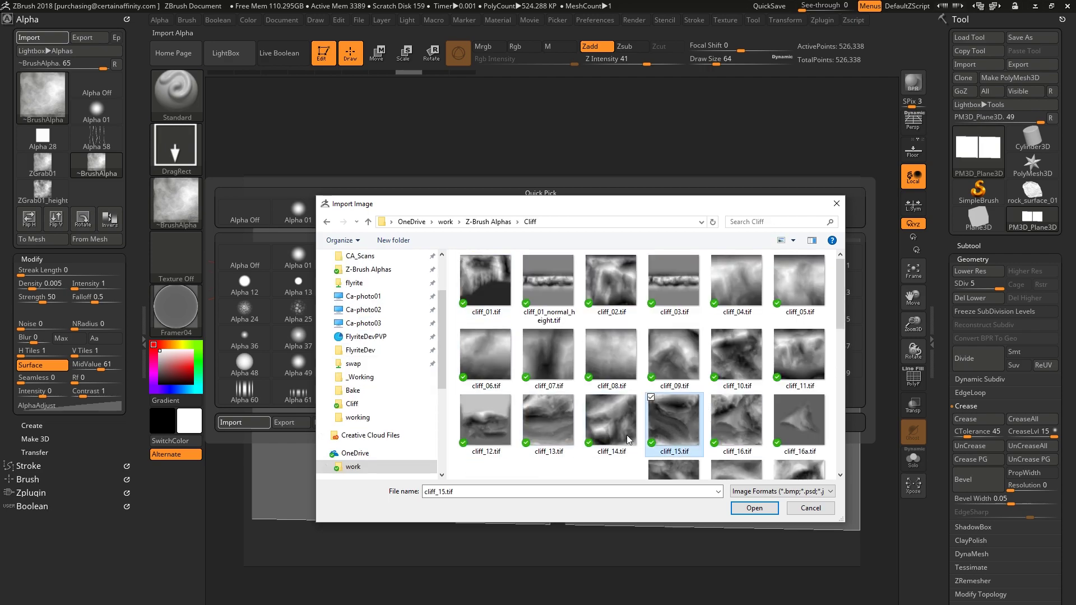
ctrl+click(674, 420)
click(751, 508)
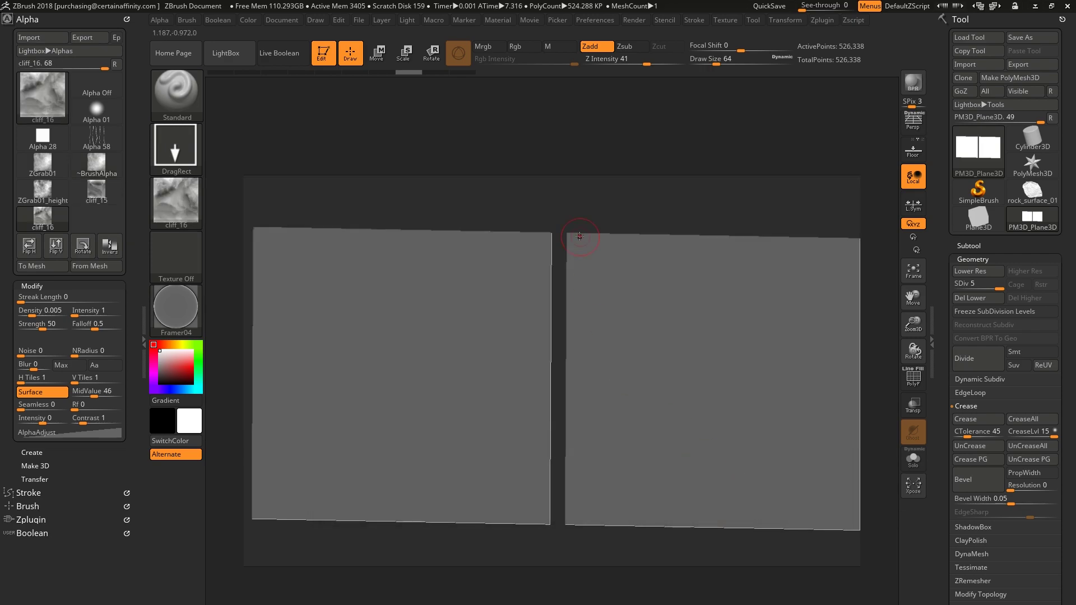
Step: Stamp the cliff_16 alpha across the left plane and the cliff_15 alpha across the right plane
drag(397, 471, 322, 325)
drag(341, 226, 343, 145)
click(167, 197)
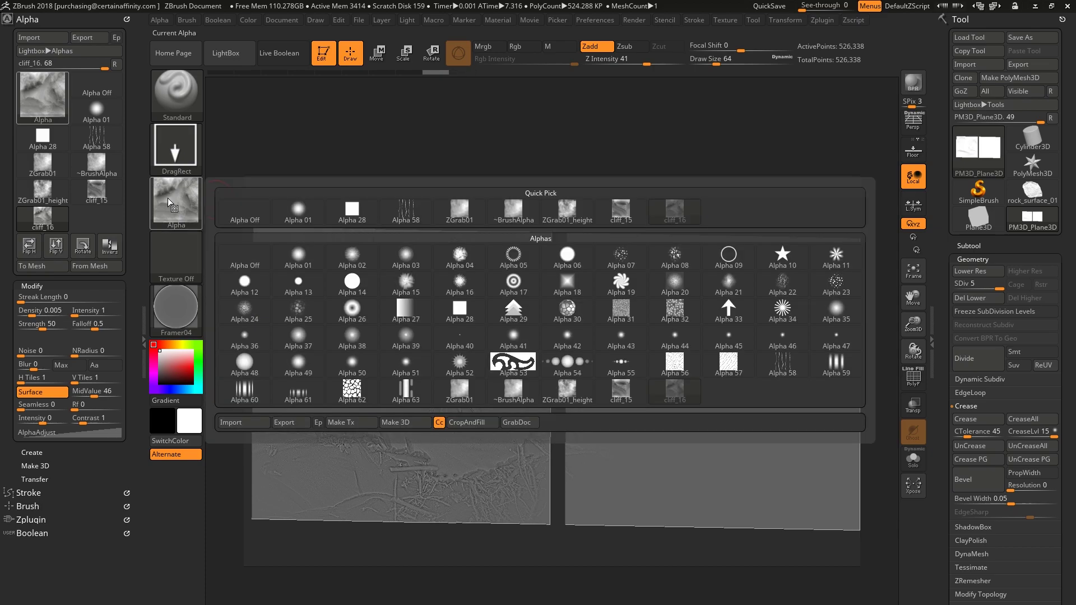
click(617, 213)
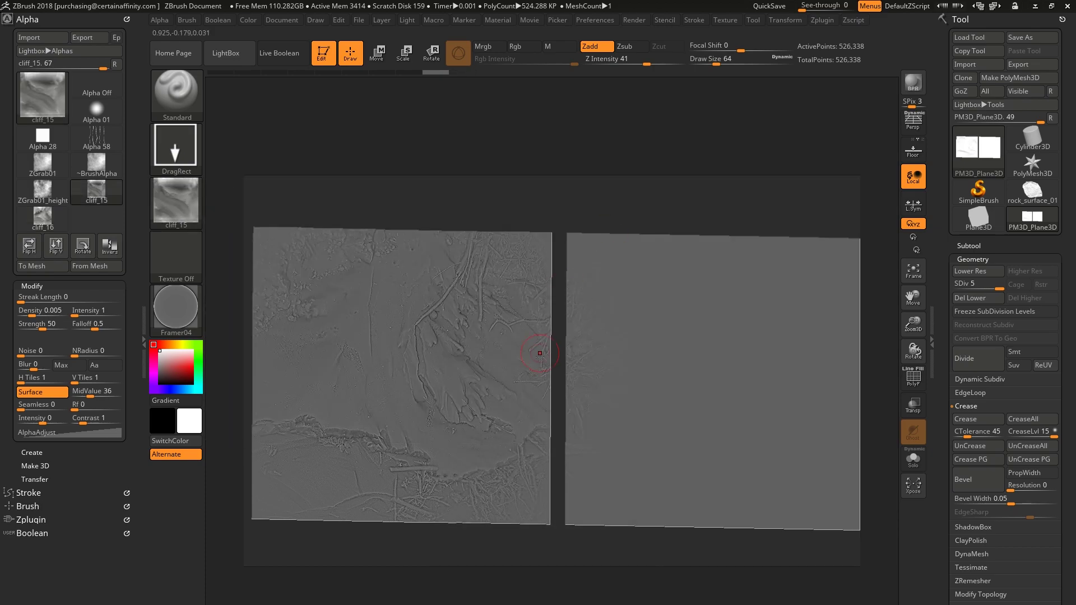
drag(686, 273, 683, 102)
Step: Undo and redo the right plane's cliff_15 stamp and inspect the relief on both planes from an angle
key(ctrl)
key(ctrl+z)
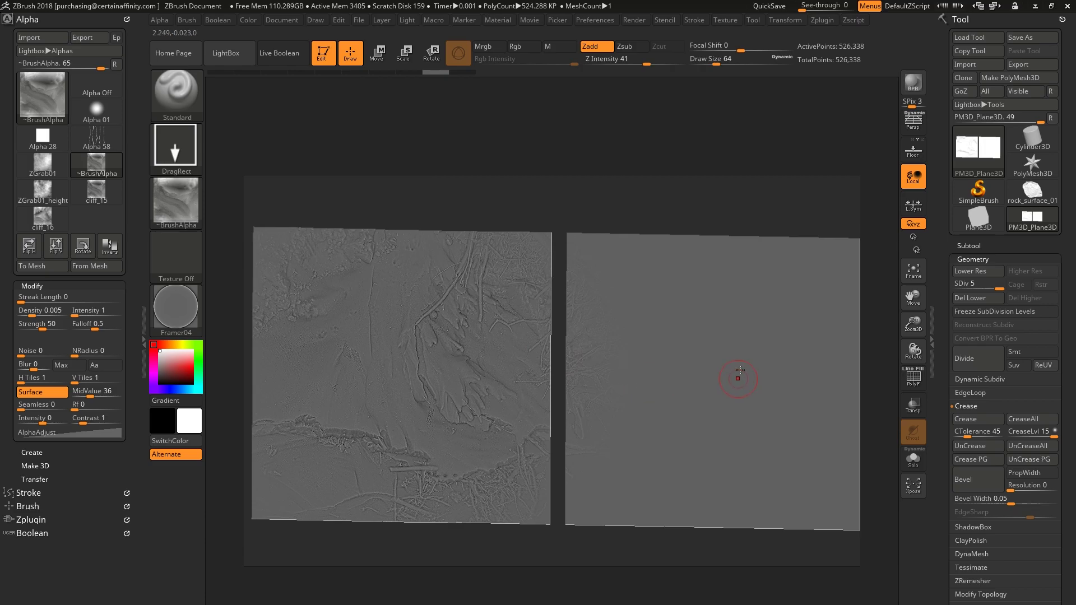
key(ctrl+shift+z)
mouse_move(728, 154)
alt+mouse_down()
mouse_move(670, 163)
mouse_move(636, 597)
mouse_move(624, 583)
mouse_move(617, 598)
mouse_move(607, 272)
mouse_move(510, 219)
mouse_move(680, 206)
mouse_move(688, 228)
mouse_move(590, 231)
alt+mouse_up()
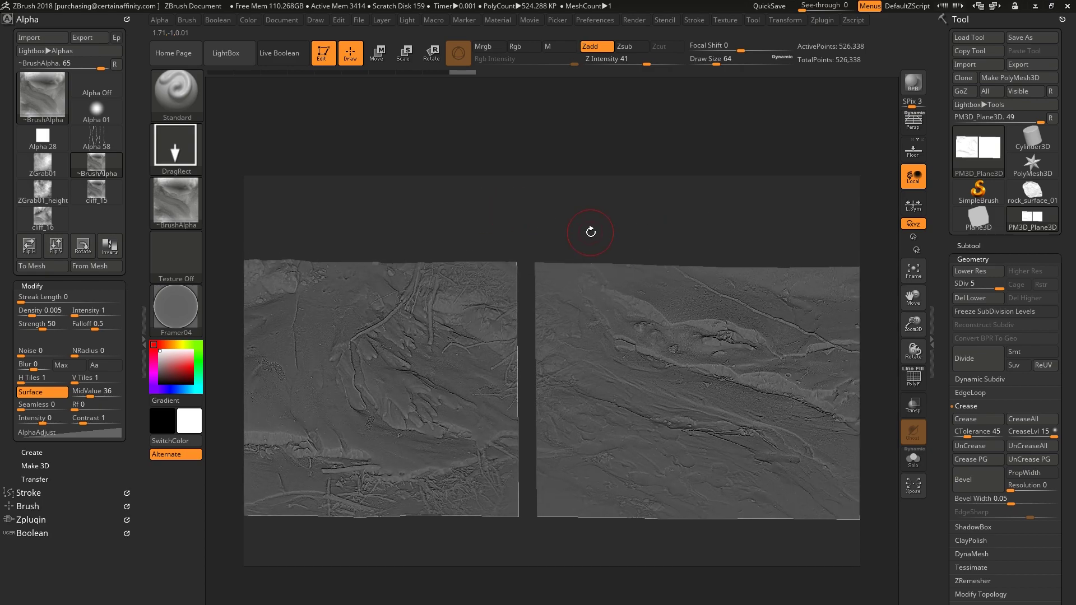